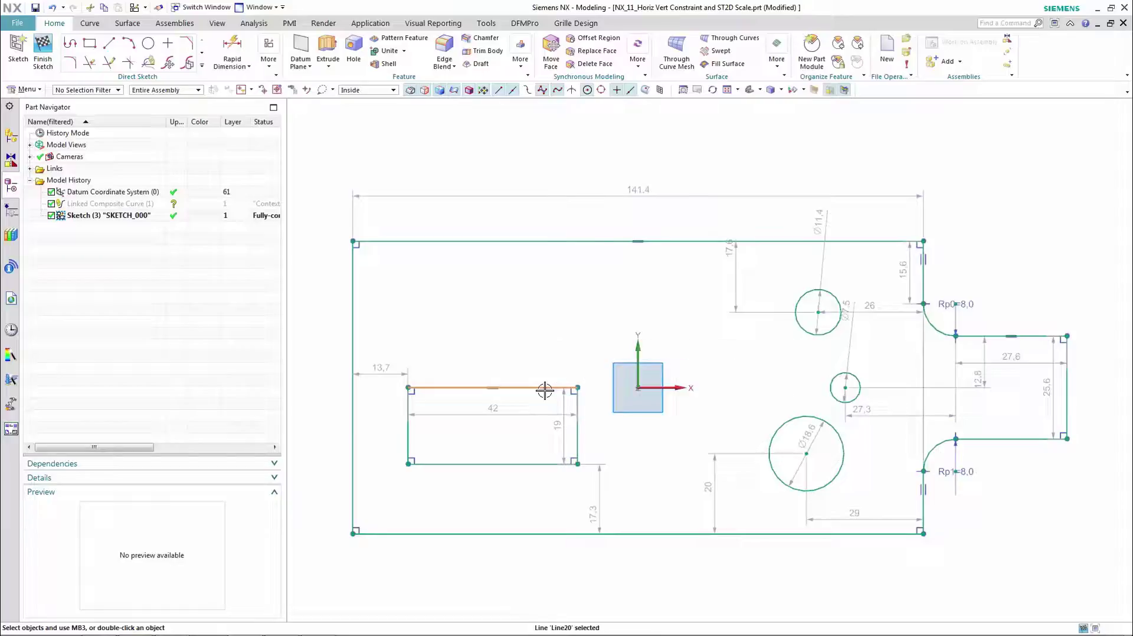
Browse the sketch relations of the inner rectangle's upper and right edges, and the upper circle's as a single object by constraints.
{"action": "right_click", "coordinate": [545, 388]}
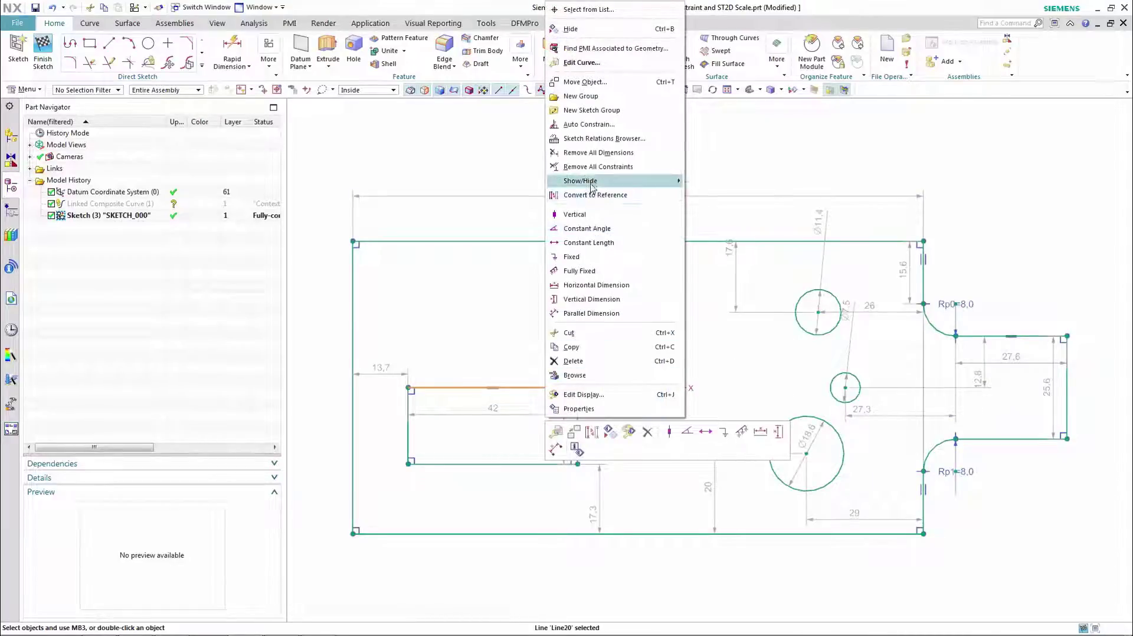
{"action": "left_click", "coordinate": [595, 139]}
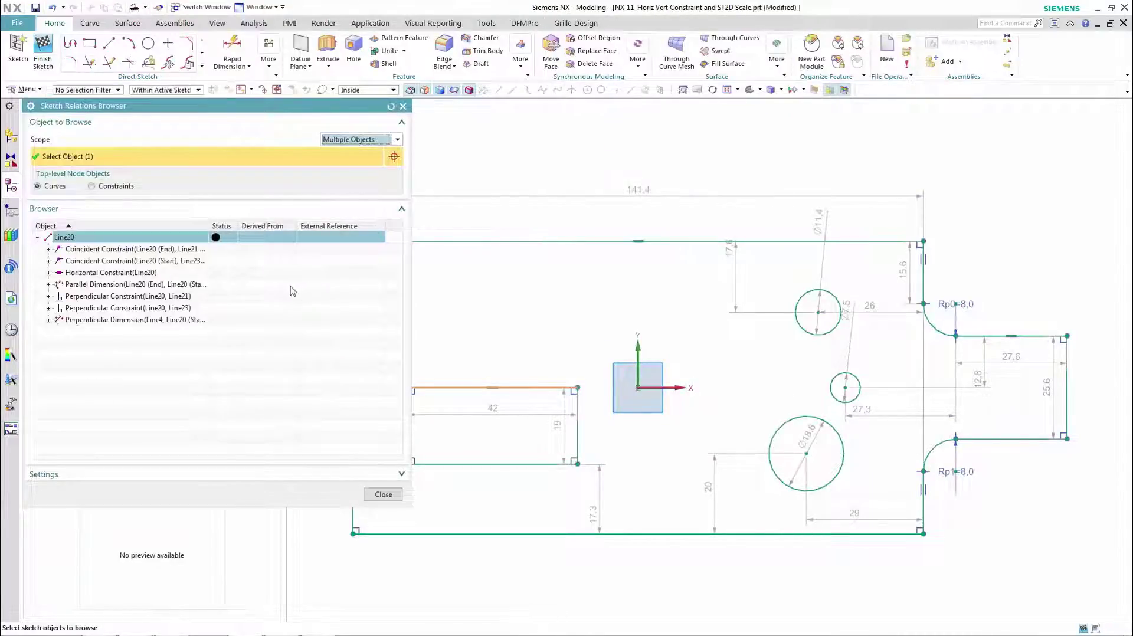
{"action": "left_click", "coordinate": [577, 452]}
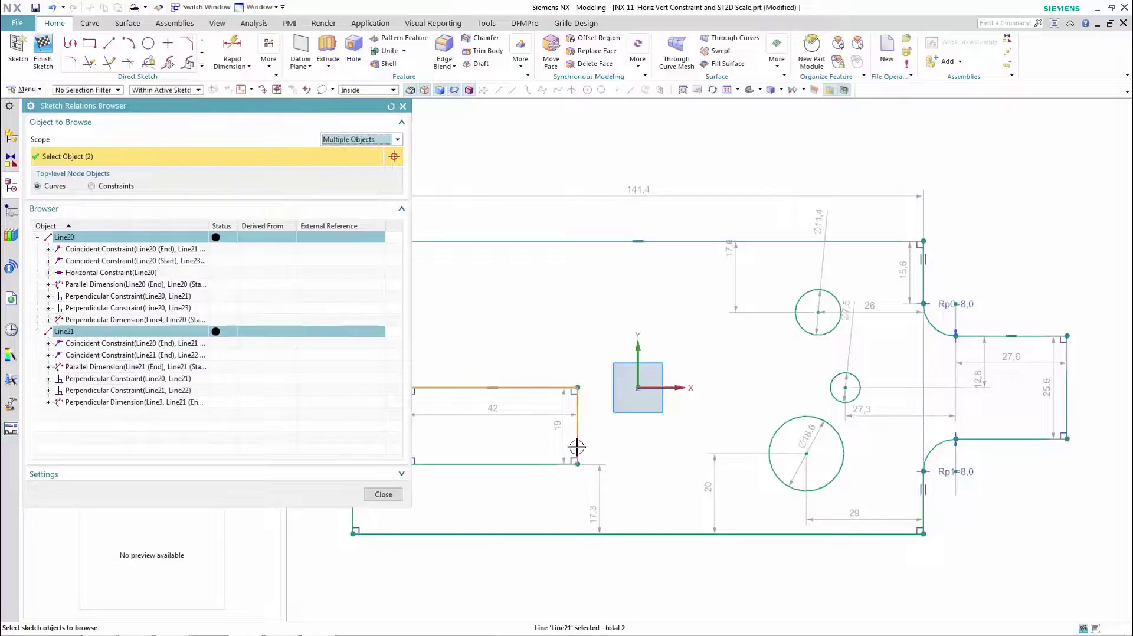
{"action": "left_click", "coordinate": [357, 140]}
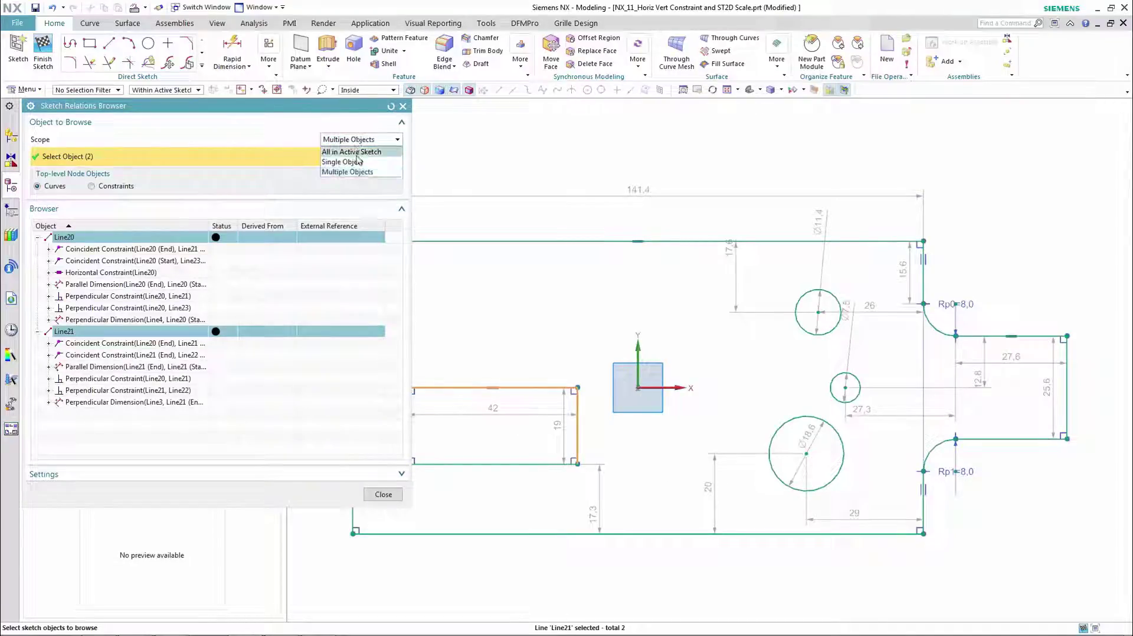
{"action": "left_click", "coordinate": [357, 160]}
{"action": "left_click", "coordinate": [796, 313]}
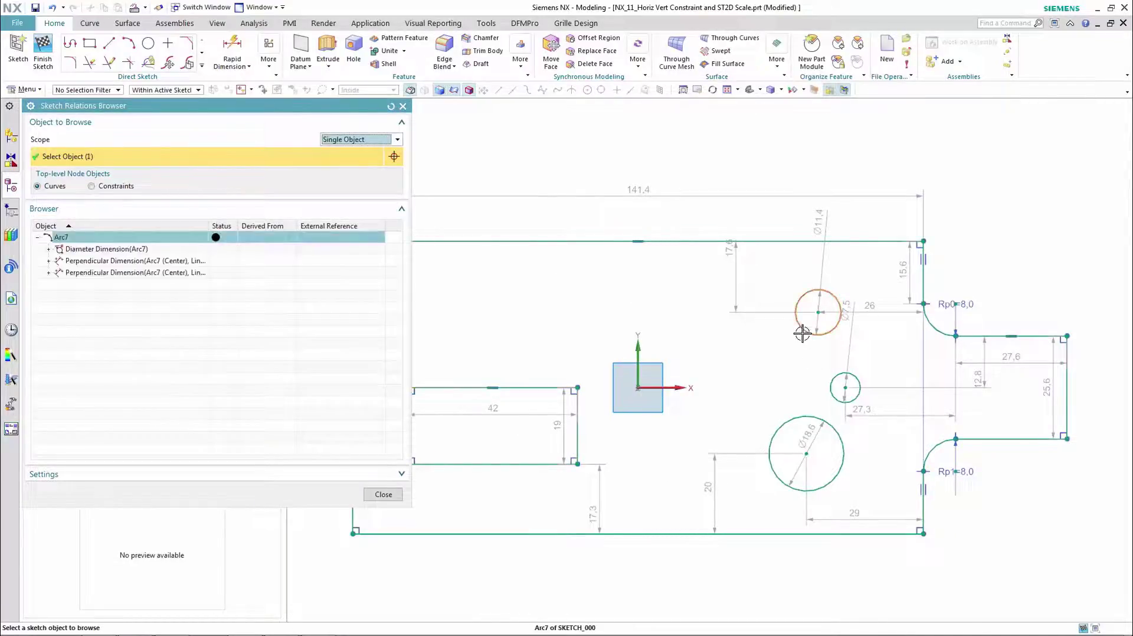
{"action": "left_click", "coordinate": [91, 187]}
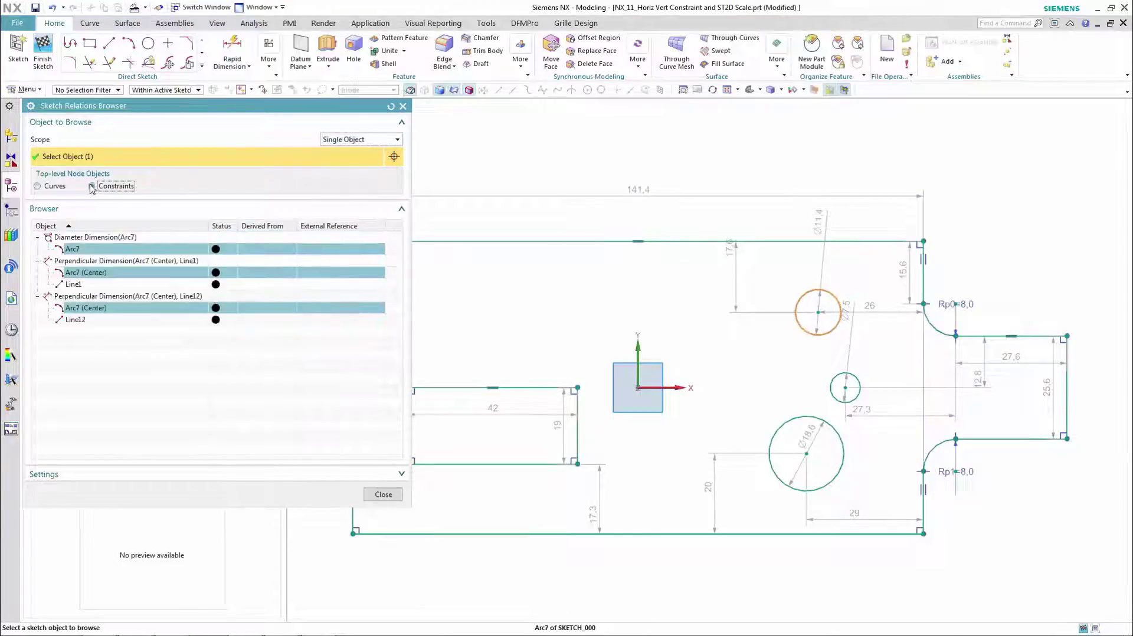
Review the relations of everything in the active sketch, listed by constraints and by curves, and close the relations browser.
{"action": "left_click", "coordinate": [369, 140]}
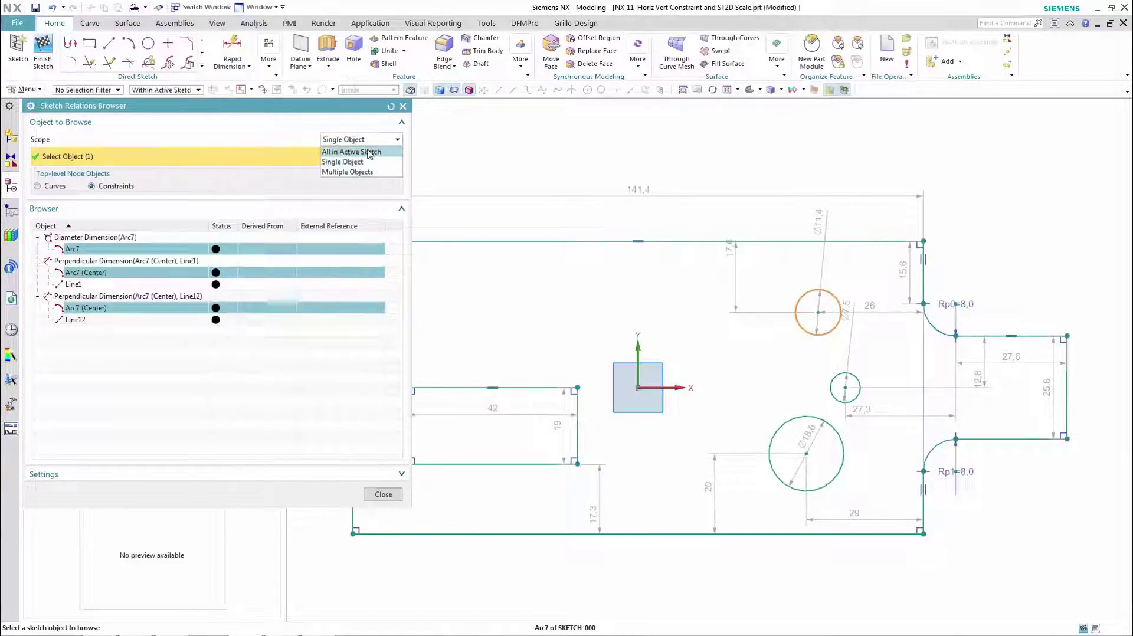
{"action": "left_click", "coordinate": [370, 152]}
{"action": "scroll", "coordinate": [195, 271], "scroll_direction": "down", "scroll_amount": 5}
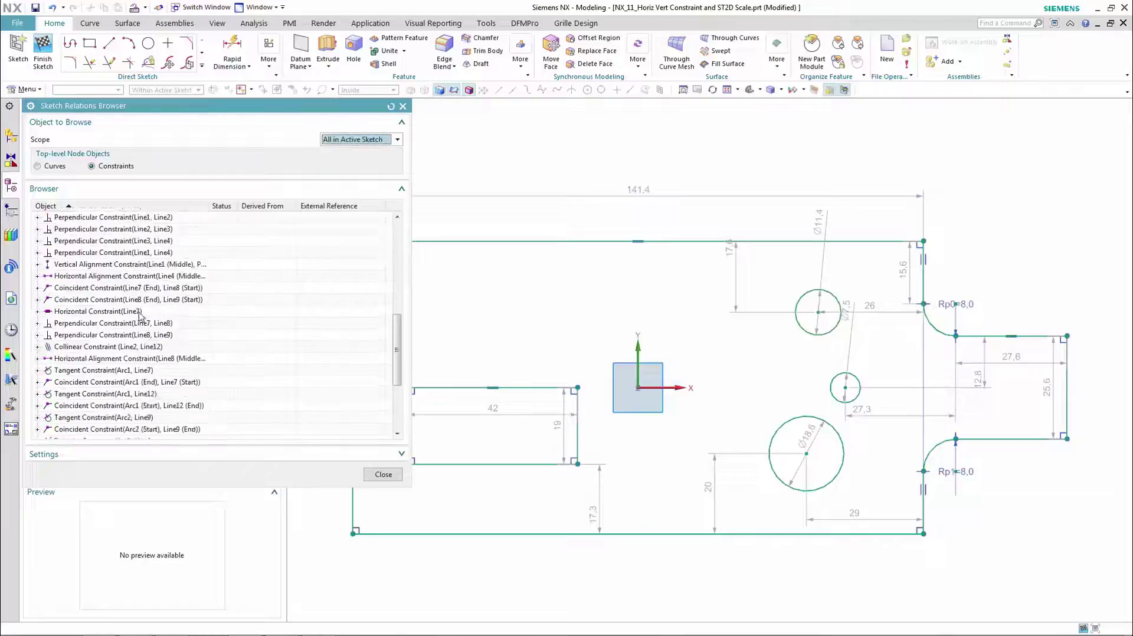
{"action": "scroll", "coordinate": [147, 307], "scroll_direction": "up", "scroll_amount": 6}
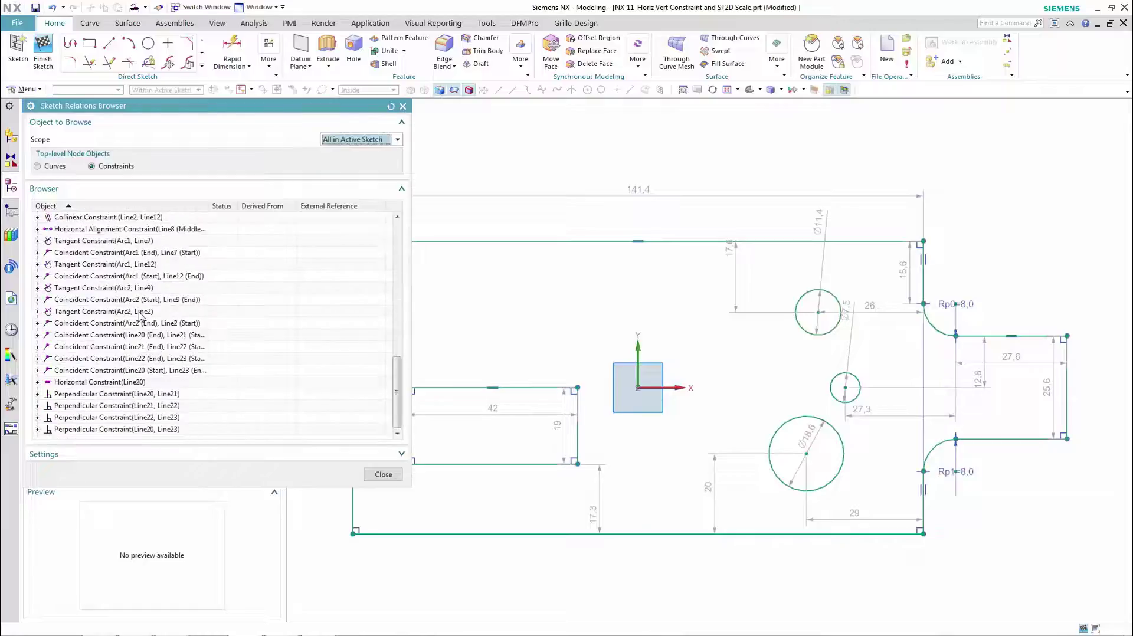
{"action": "left_click", "coordinate": [39, 167]}
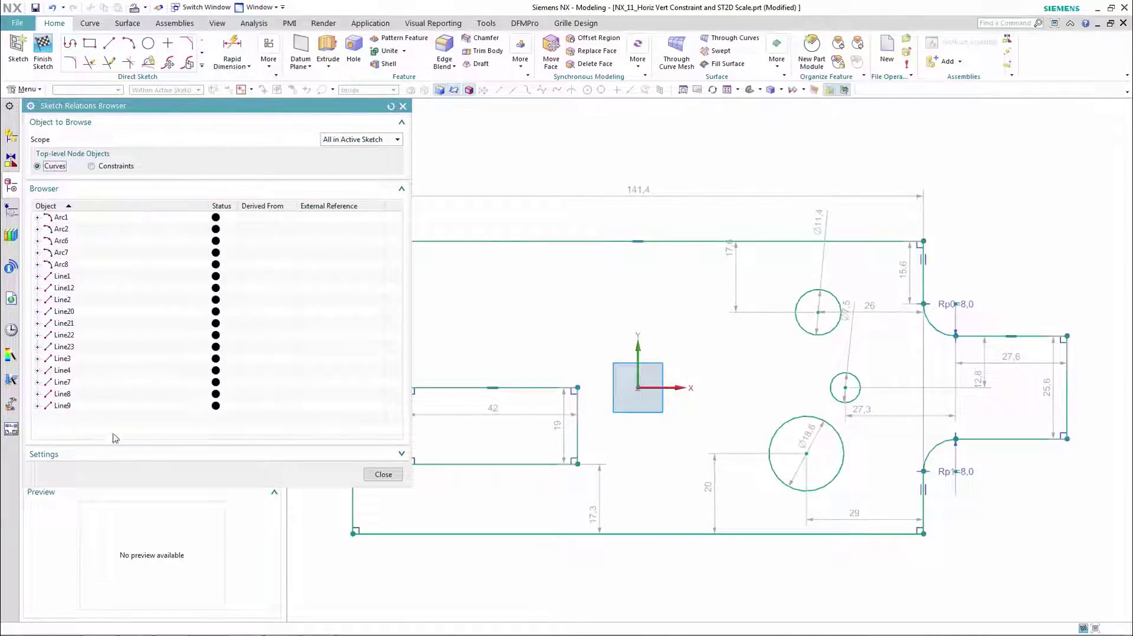
{"action": "left_click", "coordinate": [383, 475]}
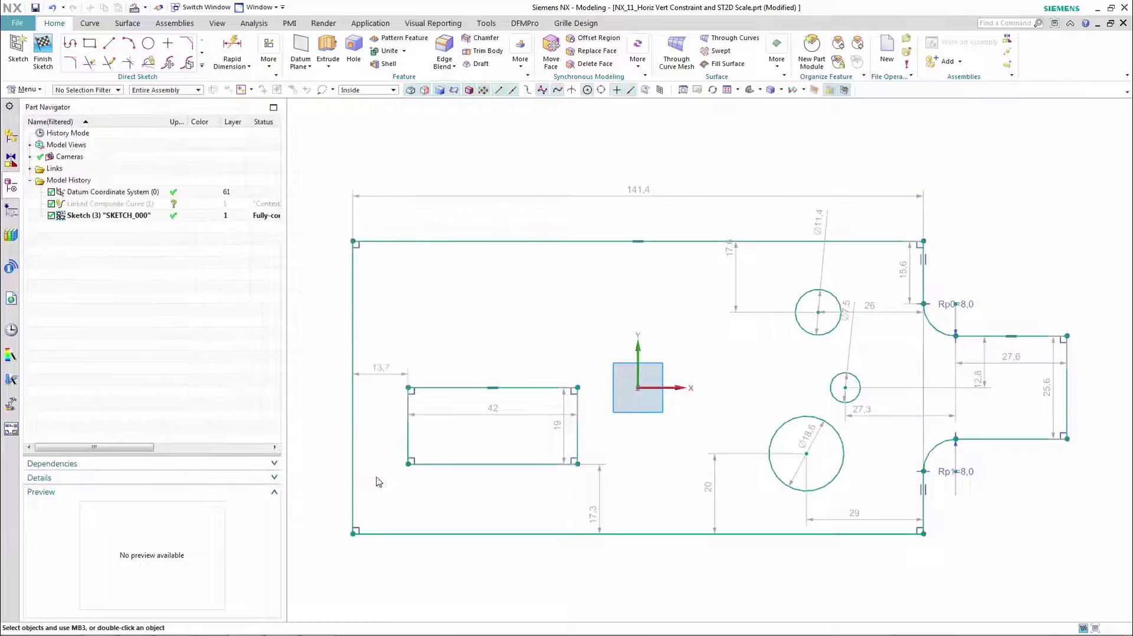
Apply a vertical alignment constraint to the center points of the three circles.
{"action": "left_click", "coordinate": [817, 312]}
{"action": "left_click", "coordinate": [845, 388]}
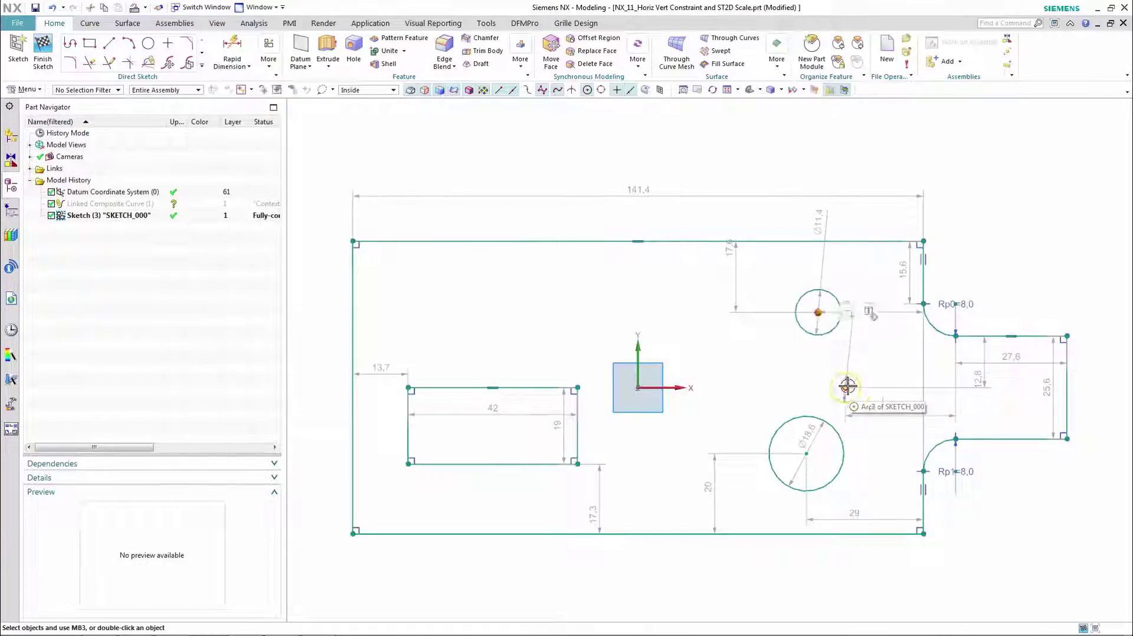
{"action": "left_click", "coordinate": [806, 455]}
{"action": "left_click", "coordinate": [871, 447]}
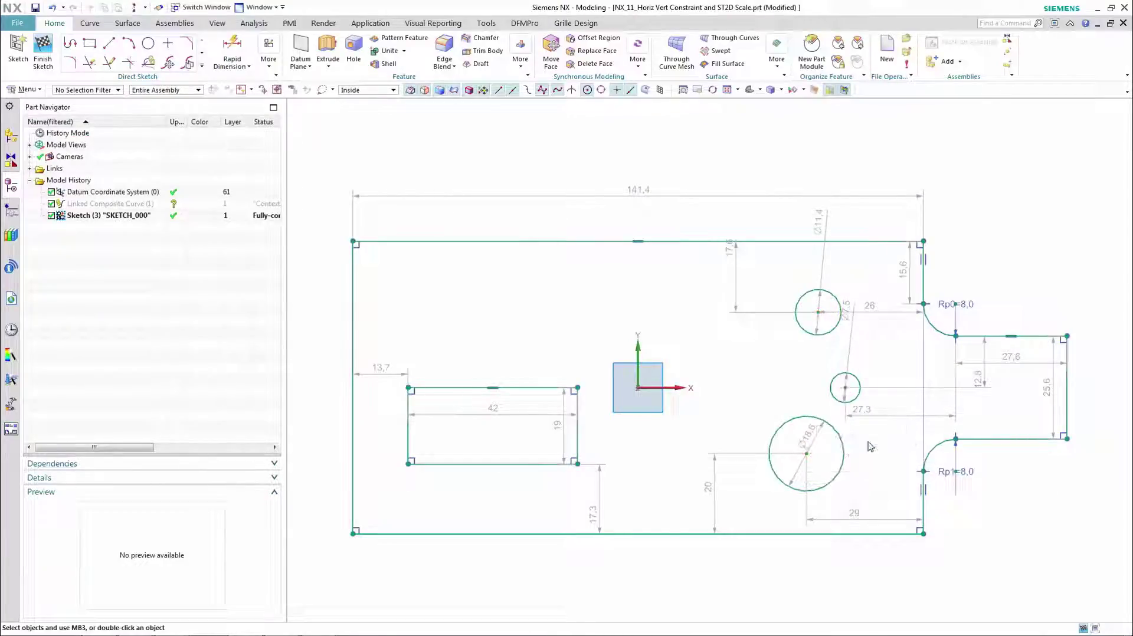
Apply a horizontal alignment between the midpoint of the inner rectangle's right edge and the sketch origin.
{"action": "left_click", "coordinate": [577, 426]}
{"action": "left_click", "coordinate": [638, 387]}
{"action": "left_click", "coordinate": [696, 383]}
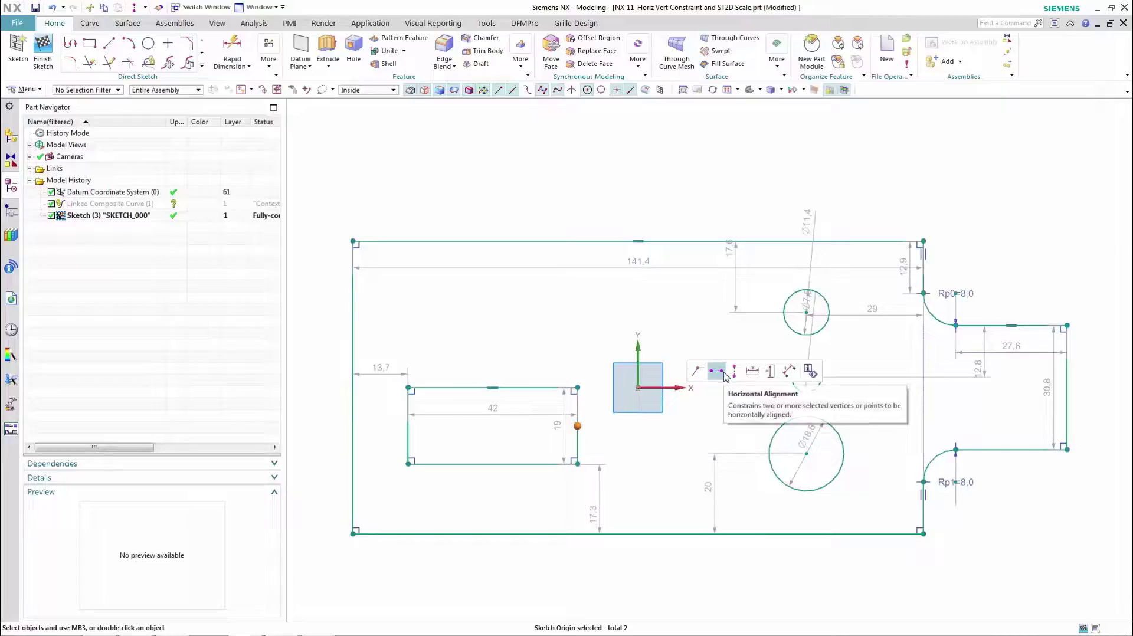
{"action": "left_click", "coordinate": [727, 376]}
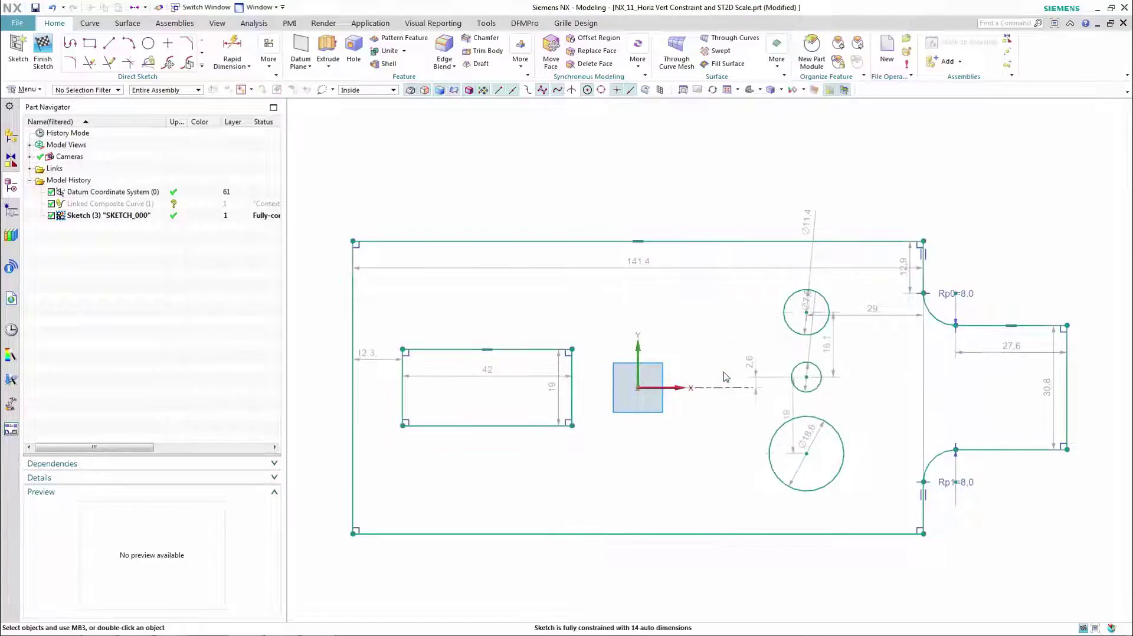
Vertically align the inner rectangle's top-edge midpoint with the sketch origin, and shrink the rectangle from its upper-left corner to about 39 by 28 mm.
{"action": "left_click", "coordinate": [488, 351]}
{"action": "left_click", "coordinate": [550, 357]}
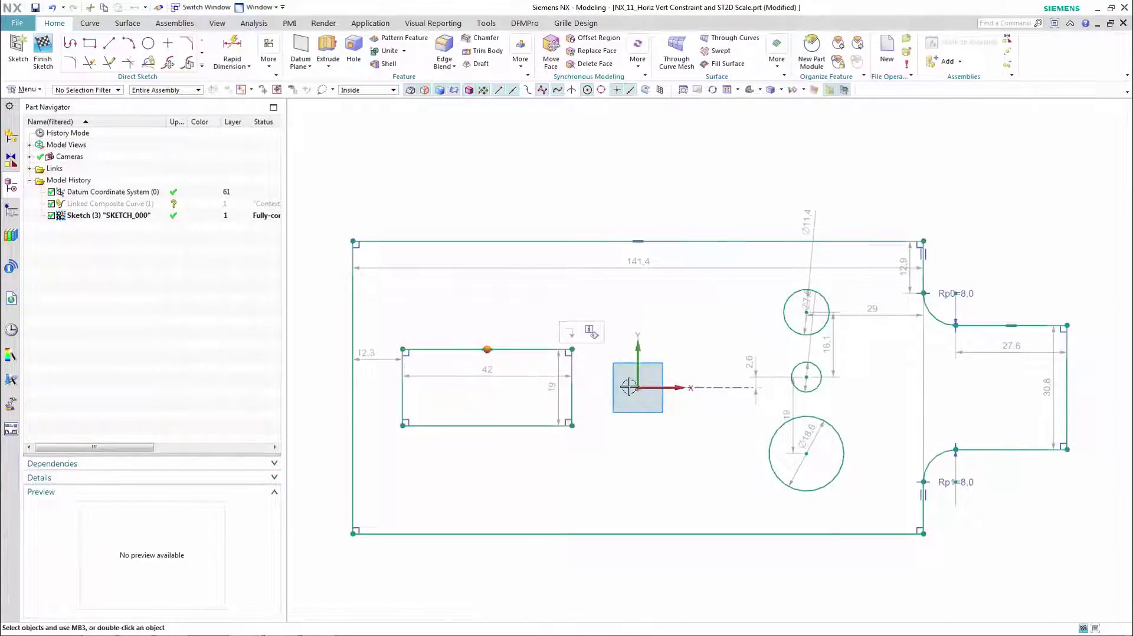
{"action": "left_click", "coordinate": [642, 388]}
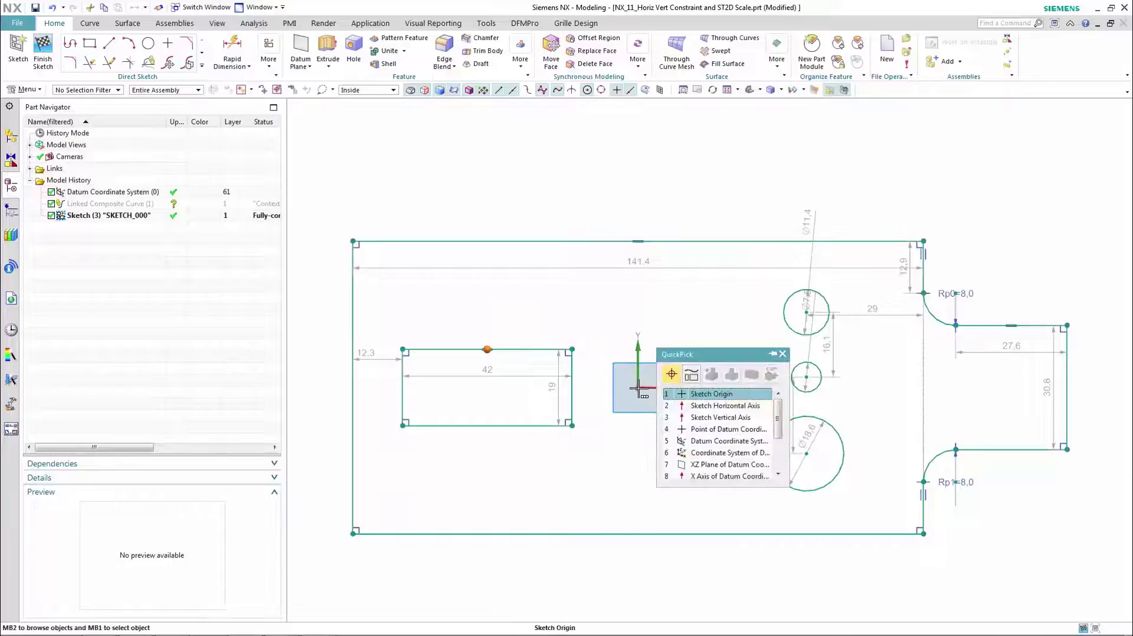
{"action": "left_click", "coordinate": [690, 389]}
{"action": "left_click", "coordinate": [749, 371]}
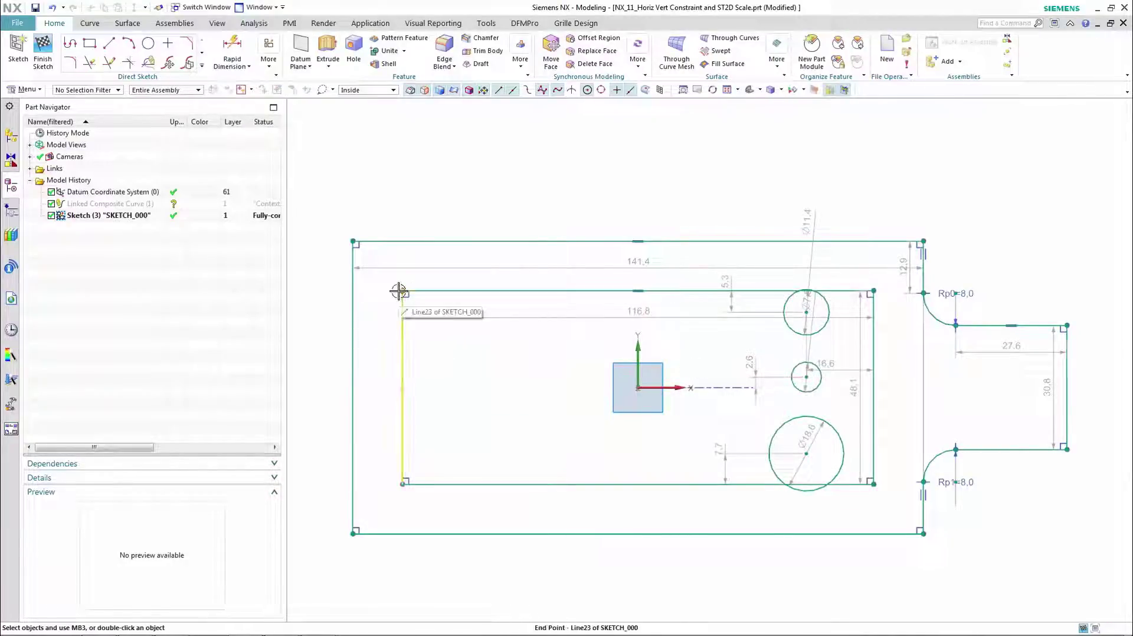
{"action": "left_click_drag", "start_coordinate": [411, 295], "coordinate": [558, 367]}
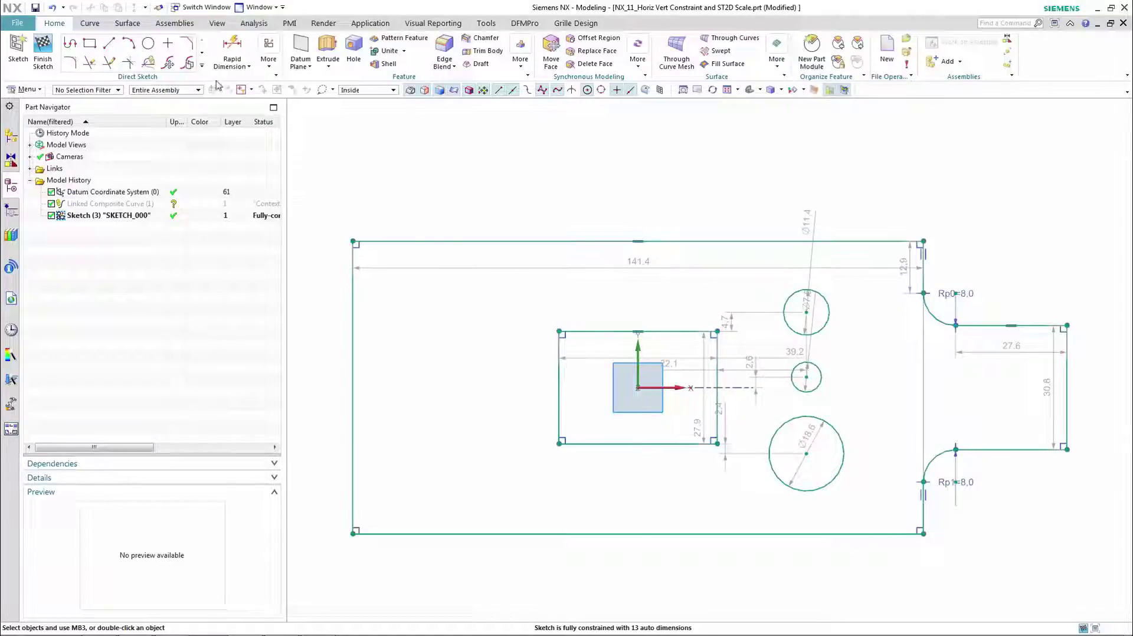
Try a dynamic Scale Curve of 1.09 on the right tab's five curves, from the inner rectangle's right-edge midpoint to the tab's end midpoint.
{"action": "left_click", "coordinate": [202, 66]}
{"action": "left_click", "coordinate": [113, 113]}
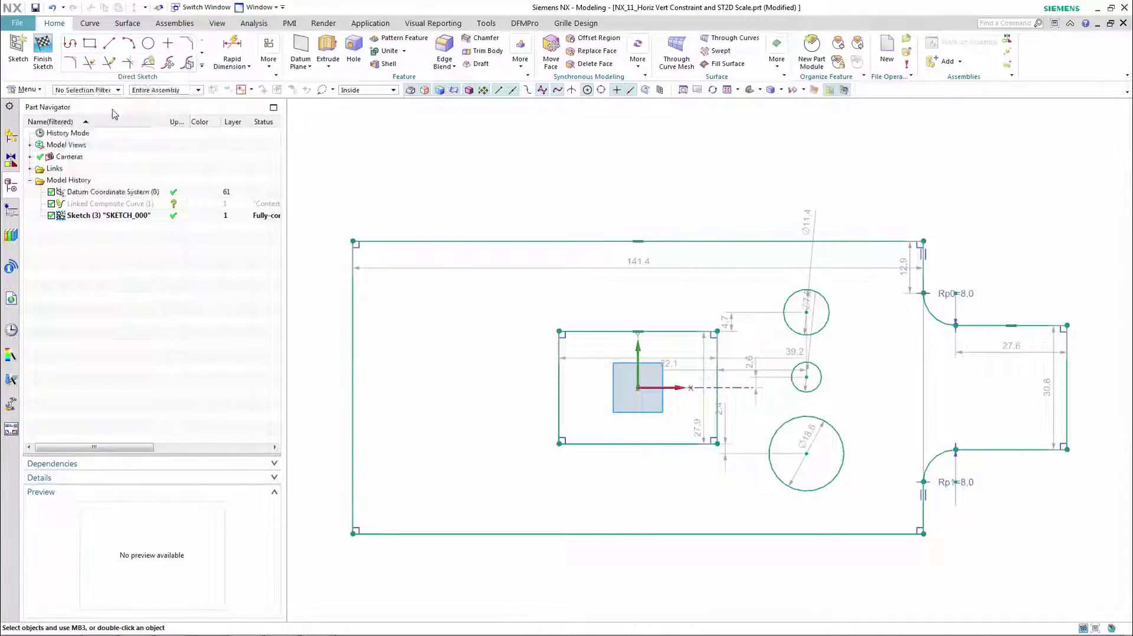
{"action": "mouse_move", "coordinate": [1064, 275]}
{"action": "left_mouse_down"}
{"action": "mouse_move", "coordinate": [918, 288]}
{"action": "mouse_move", "coordinate": [891, 473]}
{"action": "mouse_move", "coordinate": [1066, 505]}
{"action": "mouse_move", "coordinate": [1089, 357]}
{"action": "mouse_move", "coordinate": [1086, 366]}
{"action": "left_mouse_up"}
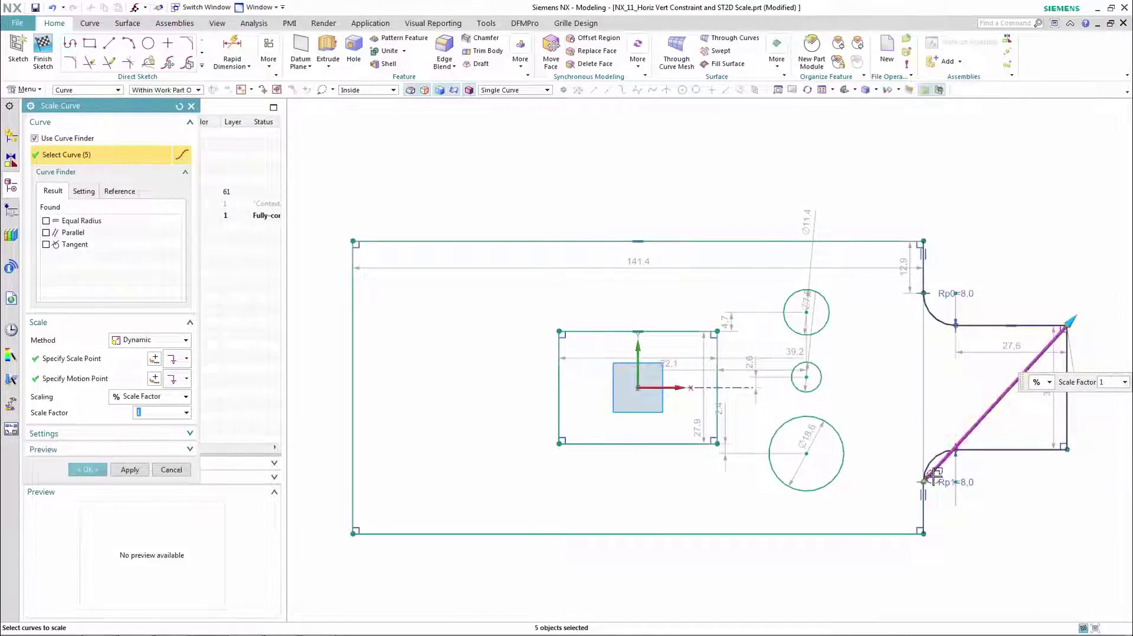
{"action": "left_click", "coordinate": [717, 388]}
{"action": "left_click", "coordinate": [1067, 388]}
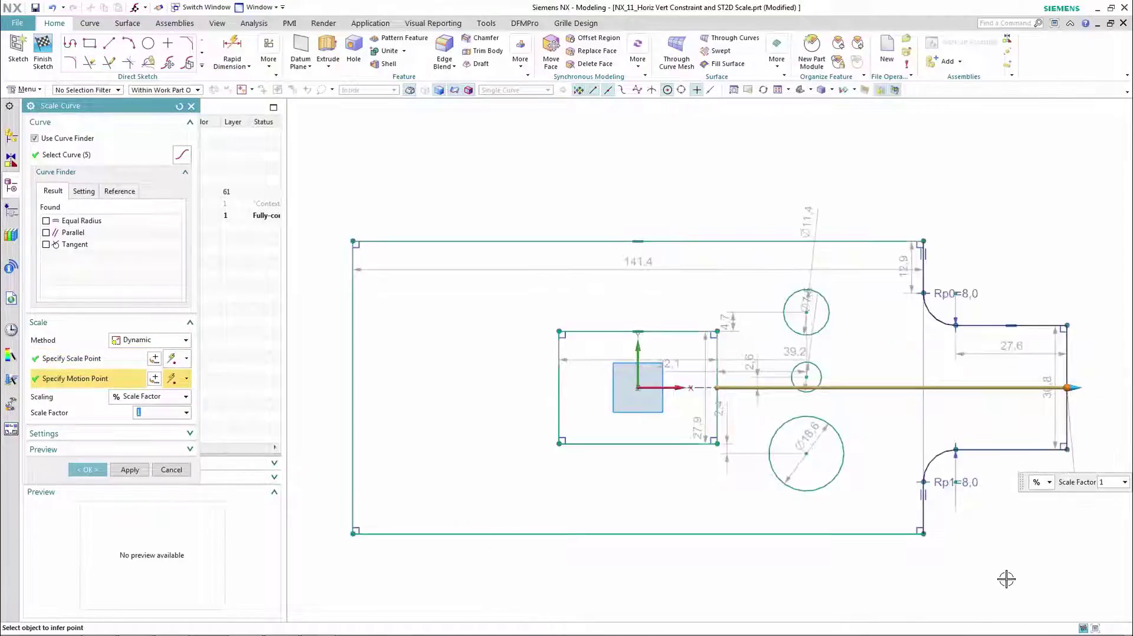
{"action": "scroll", "coordinate": [863, 432], "scroll_direction": "down", "scroll_amount": 1}
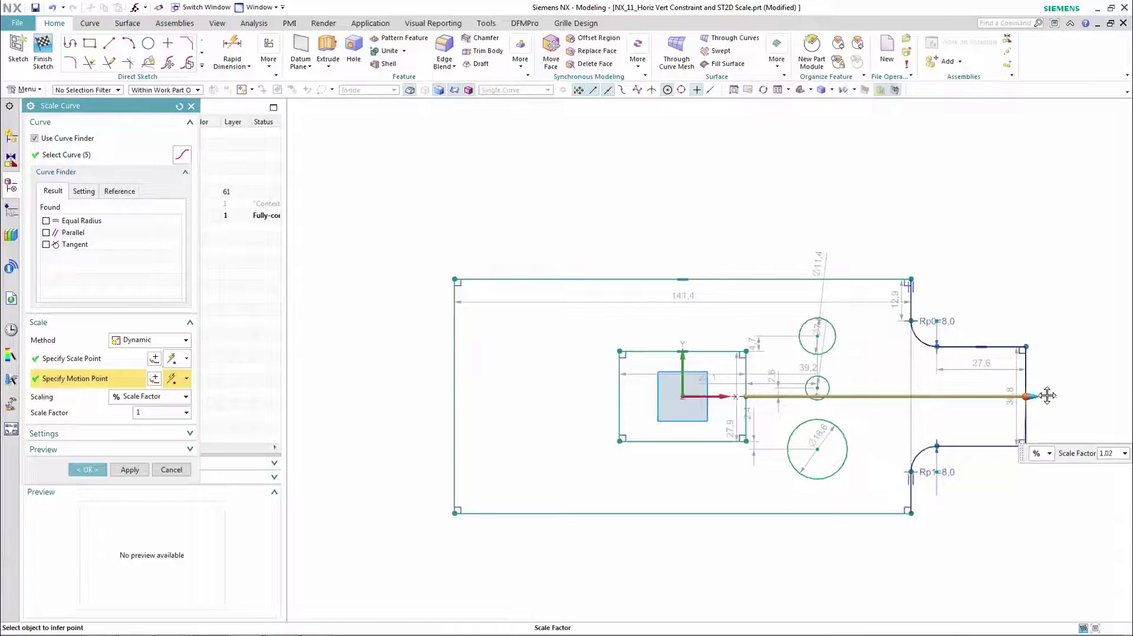
{"action": "left_click_drag", "start_coordinate": [1030, 397], "coordinate": [1061, 387]}
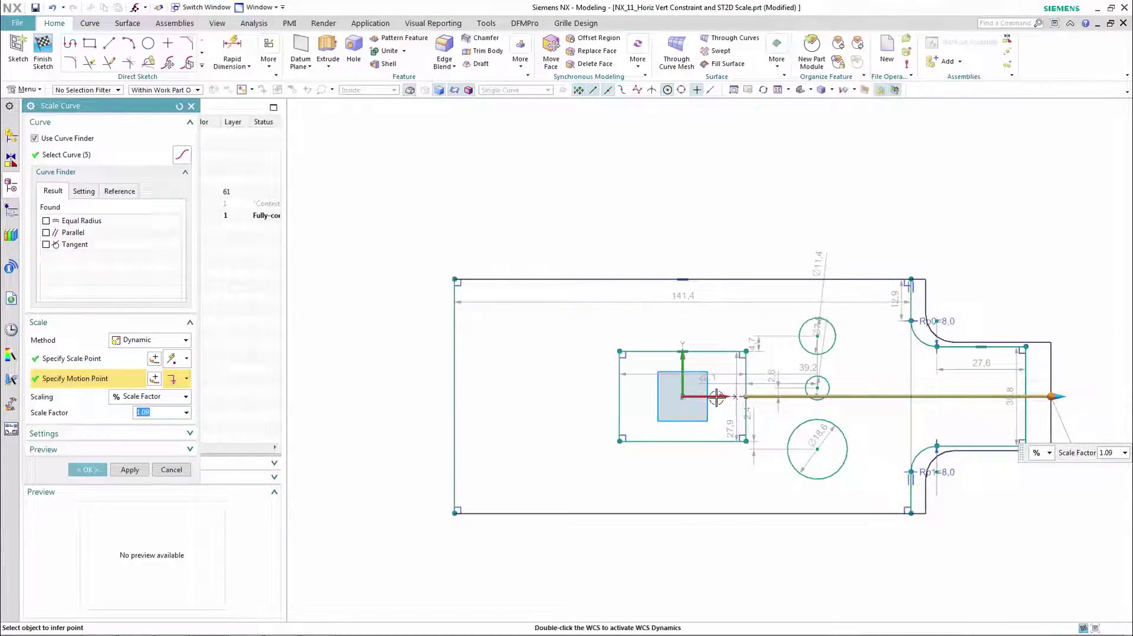
Try scaling the tab curves from scale points near the tab, left of the plate and below it, using factors such as 0.75 and 0.81.
{"action": "left_click_drag", "start_coordinate": [745, 396], "coordinate": [1030, 394]}
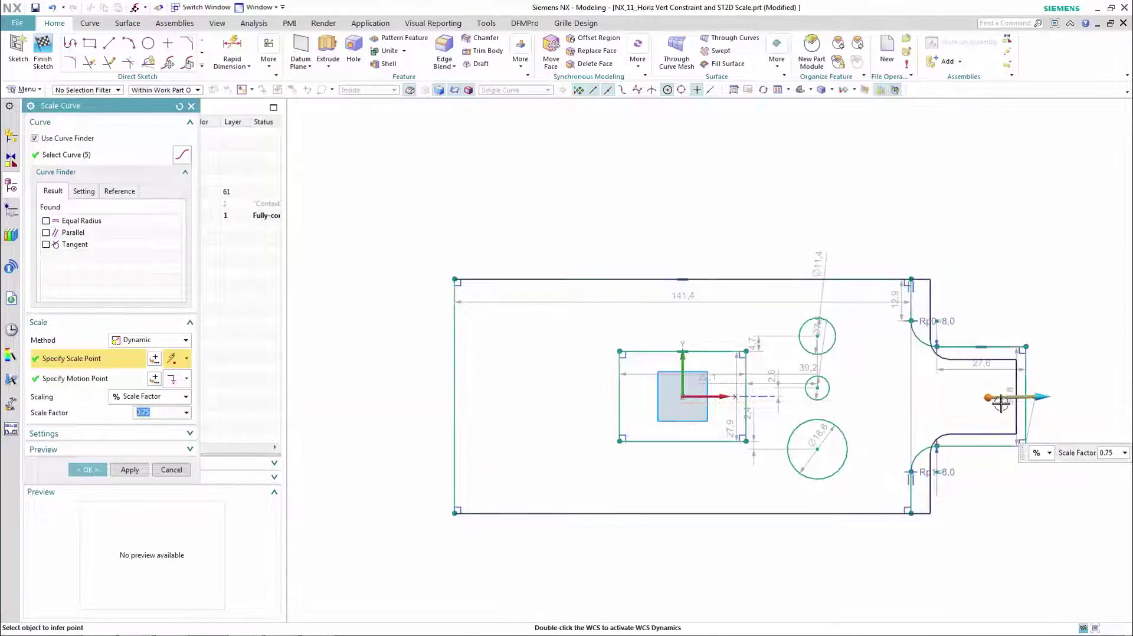
{"action": "left_click_drag", "start_coordinate": [896, 392], "coordinate": [388, 402]}
{"action": "mouse_move", "coordinate": [1045, 397]}
{"action": "left_mouse_down"}
{"action": "mouse_move", "coordinate": [1098, 395]}
{"action": "mouse_move", "coordinate": [1066, 406]}
{"action": "mouse_move", "coordinate": [1040, 398]}
{"action": "left_mouse_up"}
{"action": "left_click_drag", "start_coordinate": [382, 401], "coordinate": [785, 565]}
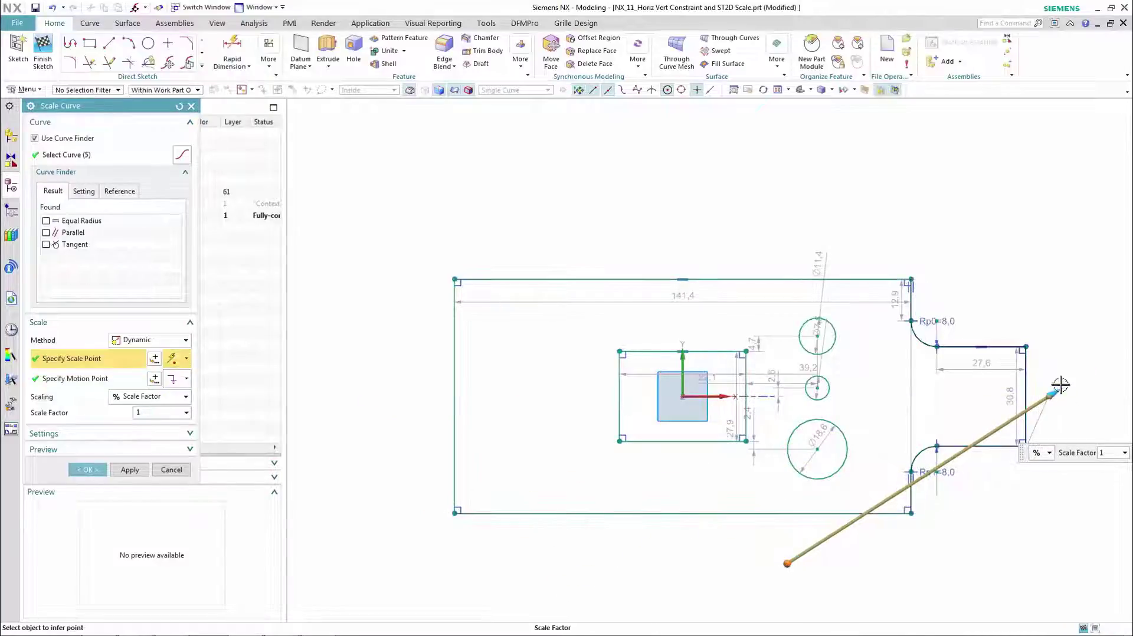
{"action": "left_click_drag", "start_coordinate": [1060, 384], "coordinate": [997, 409]}
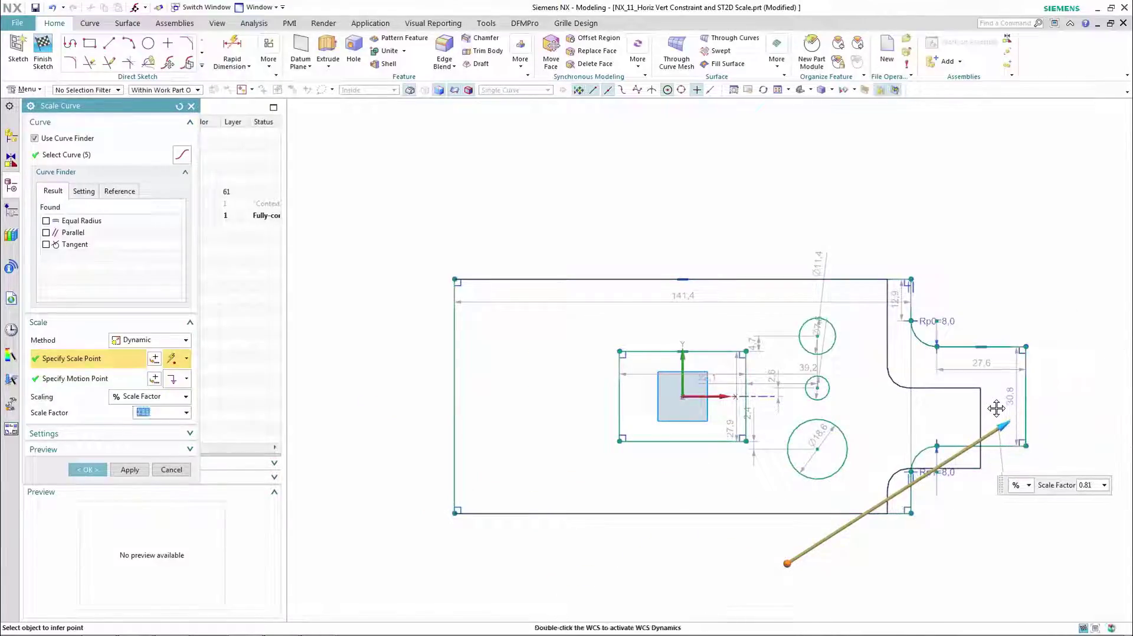
{"action": "left_click", "coordinate": [171, 470]}
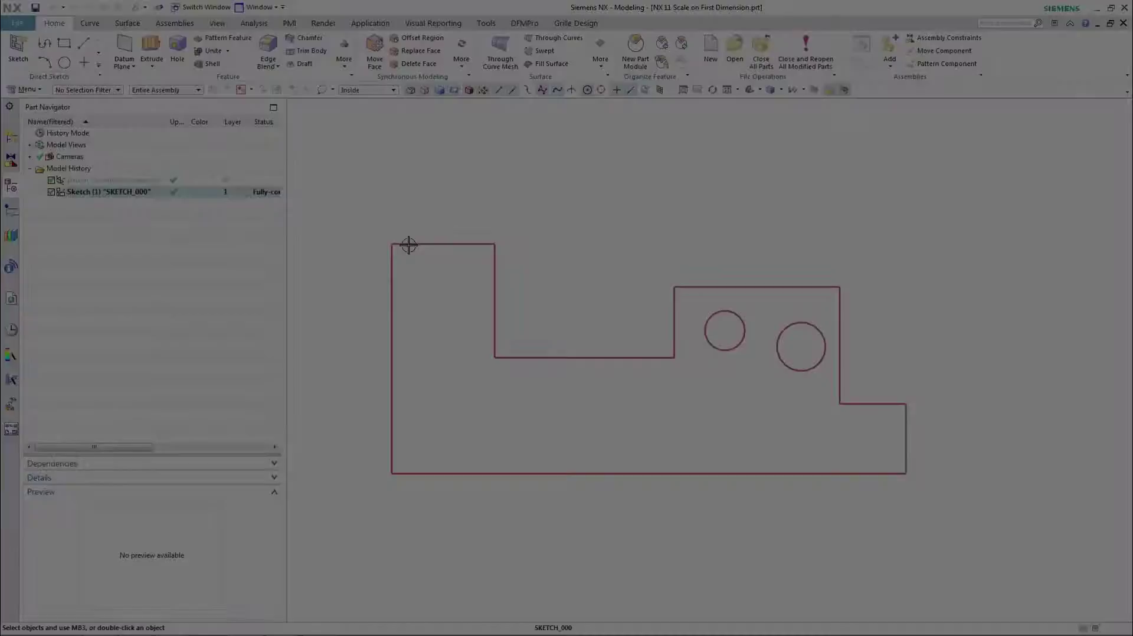
Edit the stepped profile sketch, set the left wall height of its central notch to 50 mm, and shift the raised block's upper-right corner inward.
{"action": "double_click", "coordinate": [408, 245]}
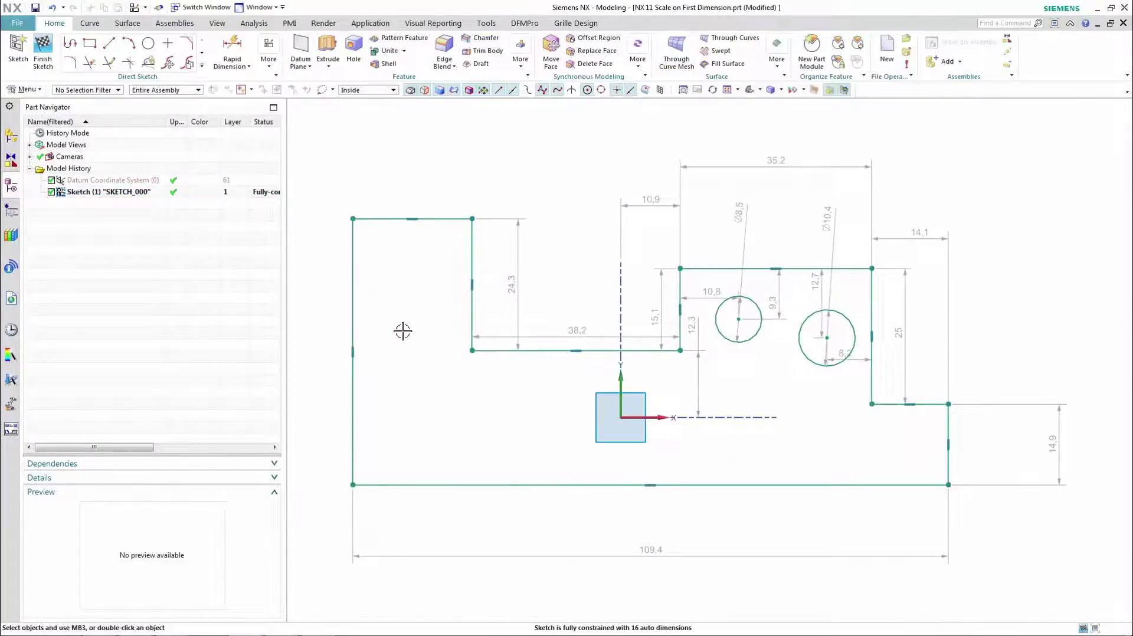
{"action": "double_click", "coordinate": [519, 290]}
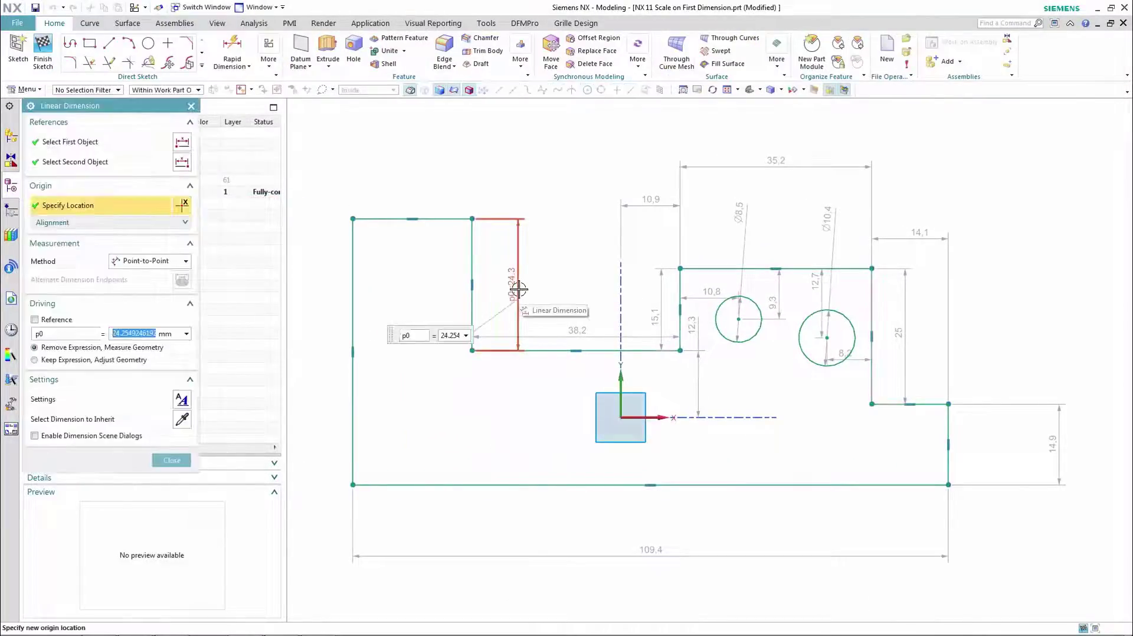
{"action": "type", "text": "50"}
{"action": "key", "text": "Return"}
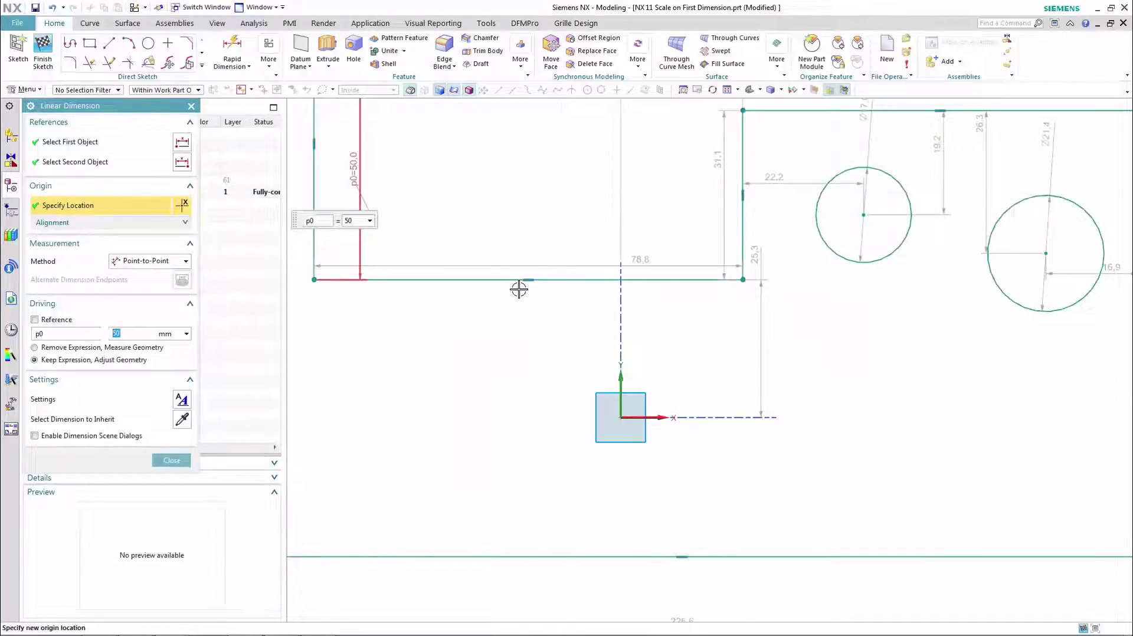
{"action": "key", "text": "ctrl+f"}
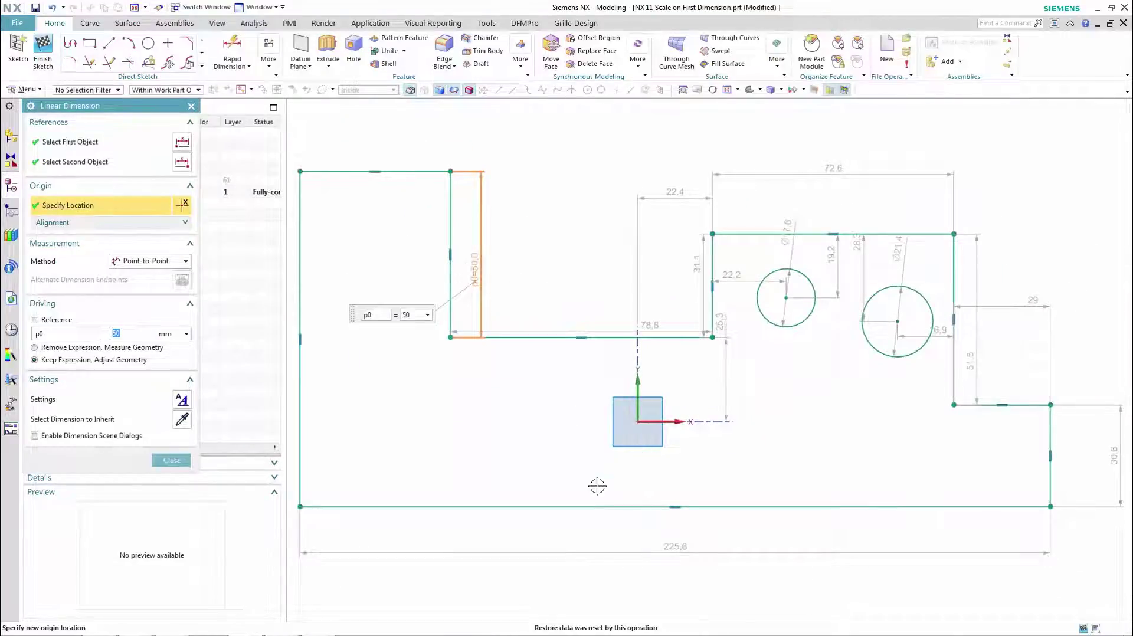
{"action": "key", "text": "Escape"}
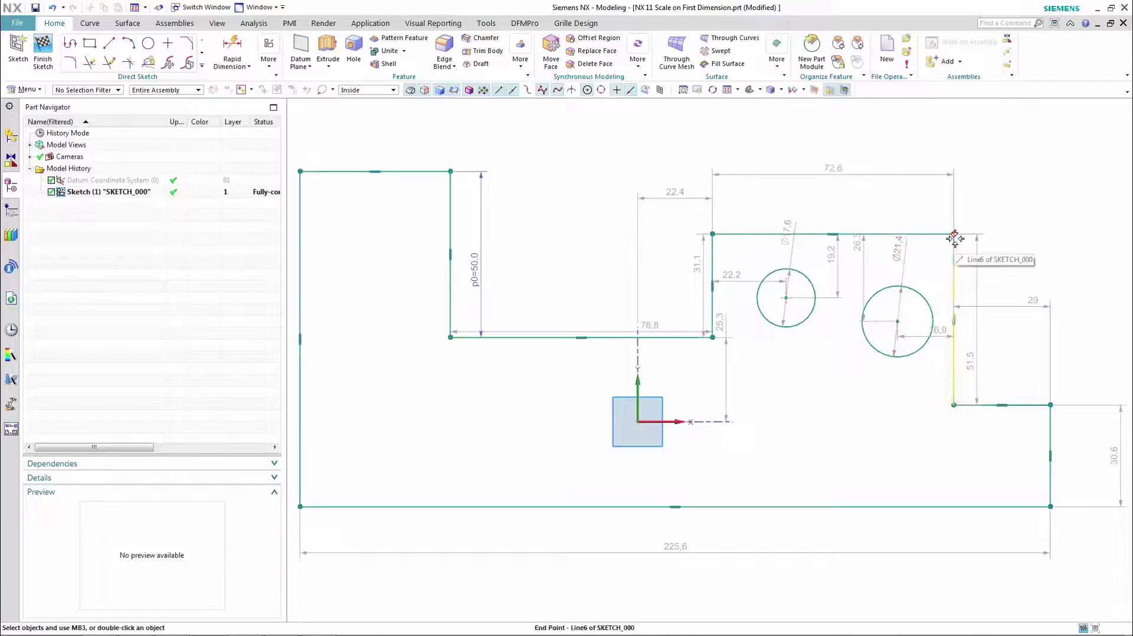
{"action": "mouse_move", "coordinate": [954, 234]}
{"action": "left_mouse_down"}
{"action": "mouse_move", "coordinate": [944, 267]}
{"action": "mouse_move", "coordinate": [939, 253]}
{"action": "left_mouse_up"}
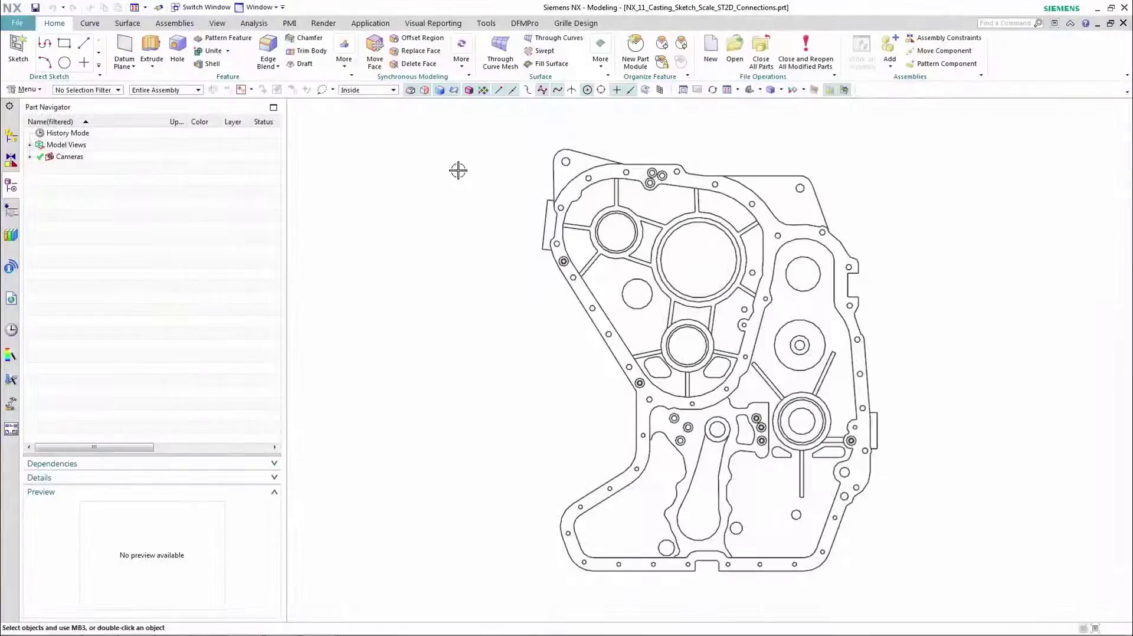
Create a sketch on the inferred plane and add all the casting curves to it, accepting the optimal large-sketch settings.
{"action": "left_click", "coordinate": [17, 44]}
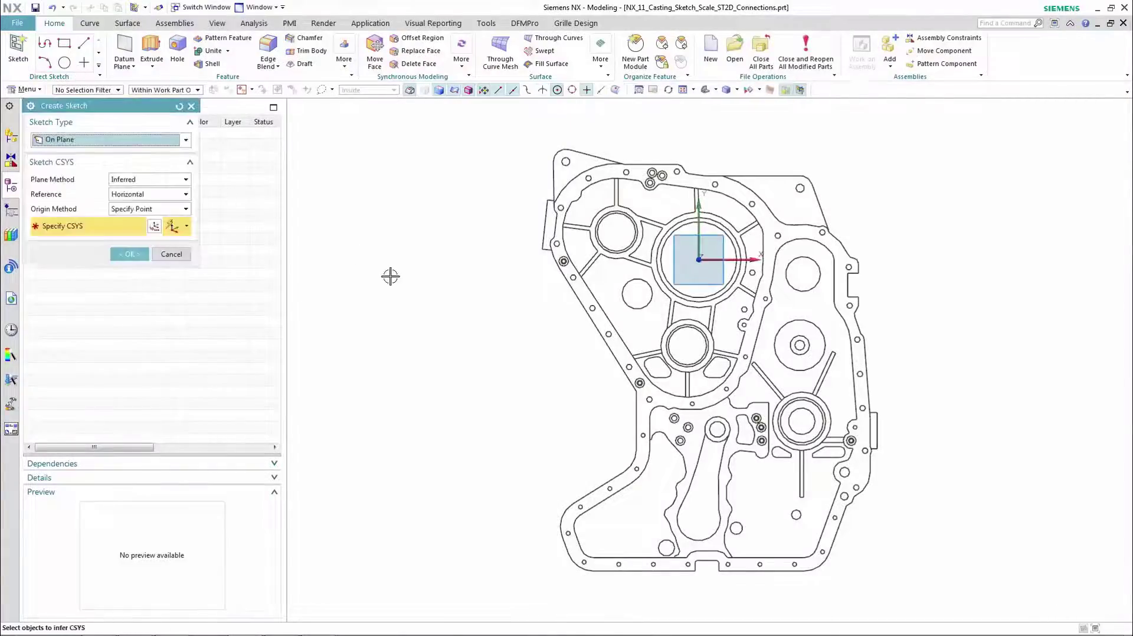
{"action": "middle_click", "coordinate": [445, 306]}
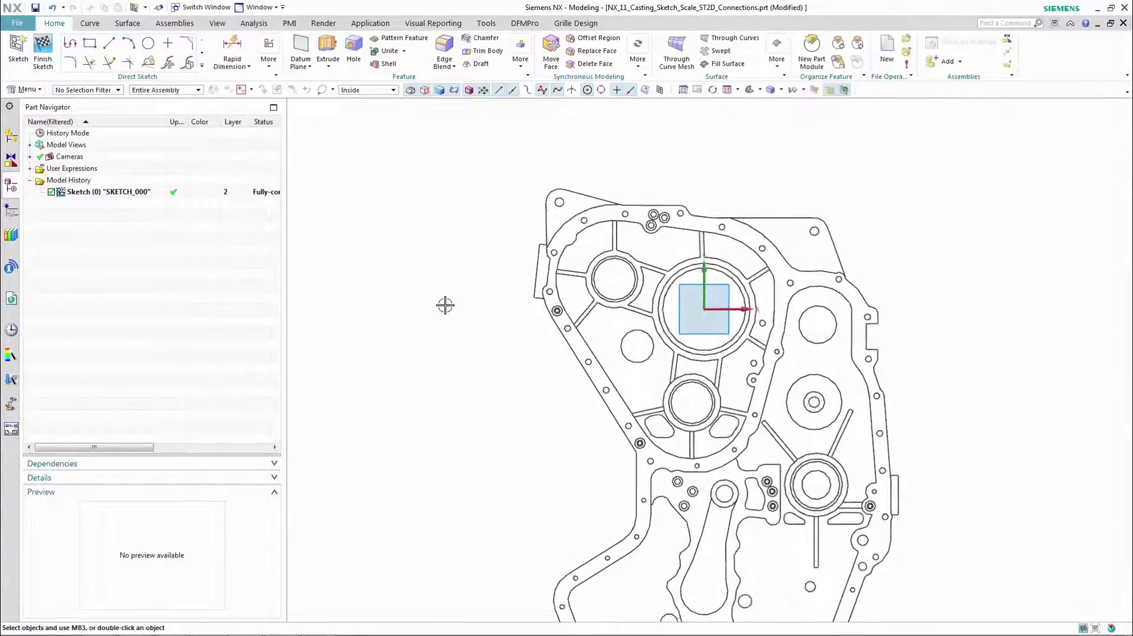
{"action": "left_click", "coordinate": [202, 66]}
{"action": "left_click", "coordinate": [68, 179]}
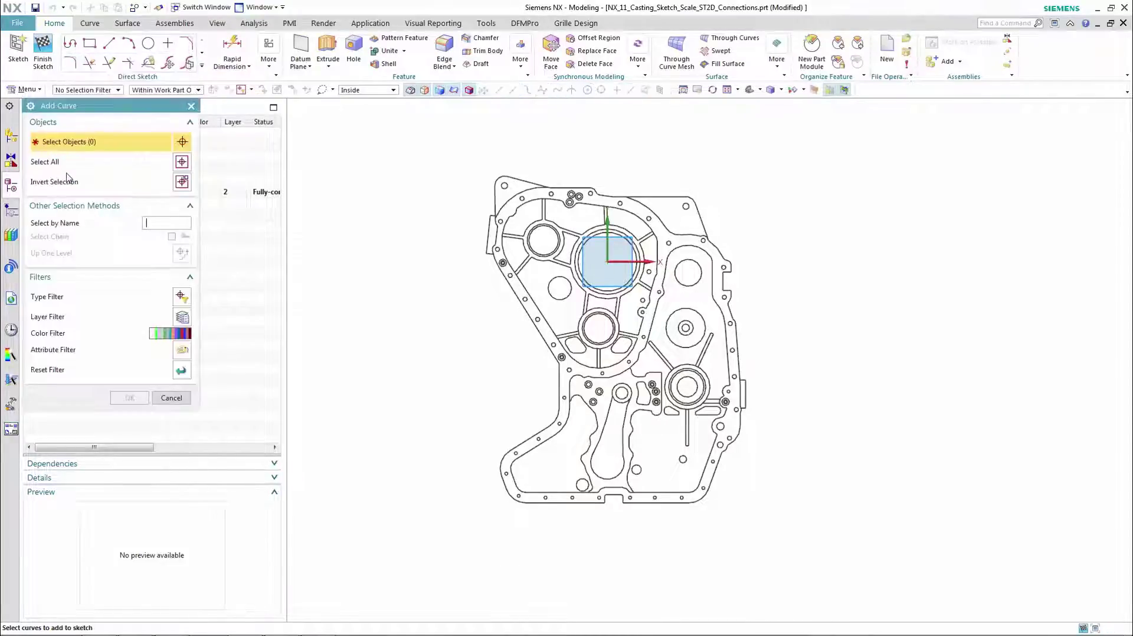
{"action": "left_click", "coordinate": [182, 163]}
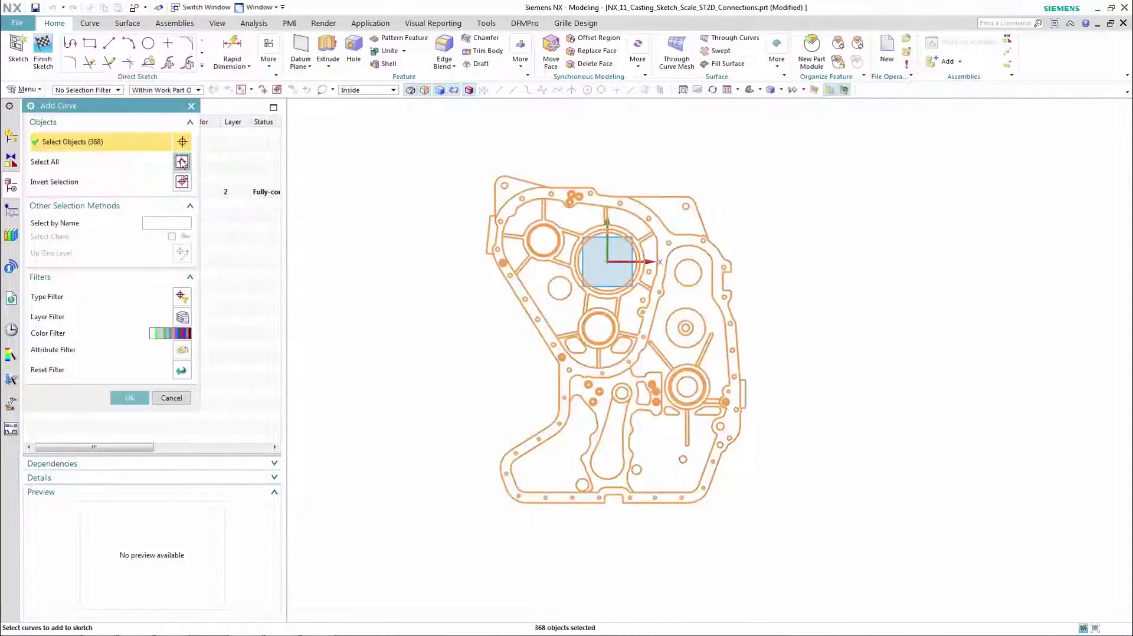
{"action": "left_click", "coordinate": [132, 398]}
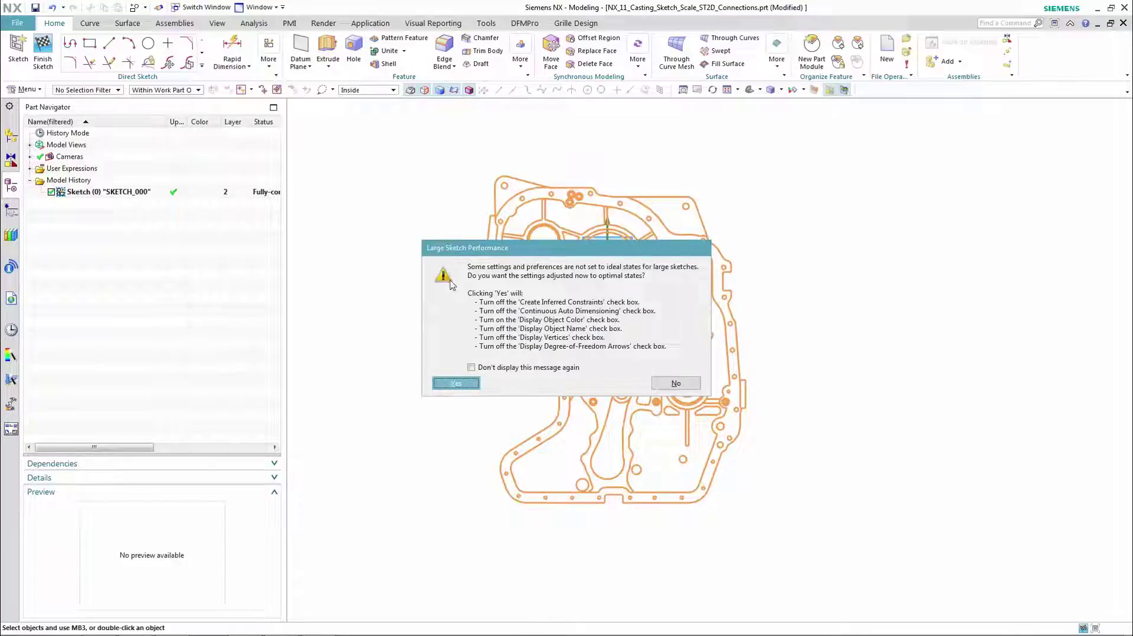
{"action": "left_click", "coordinate": [456, 384]}
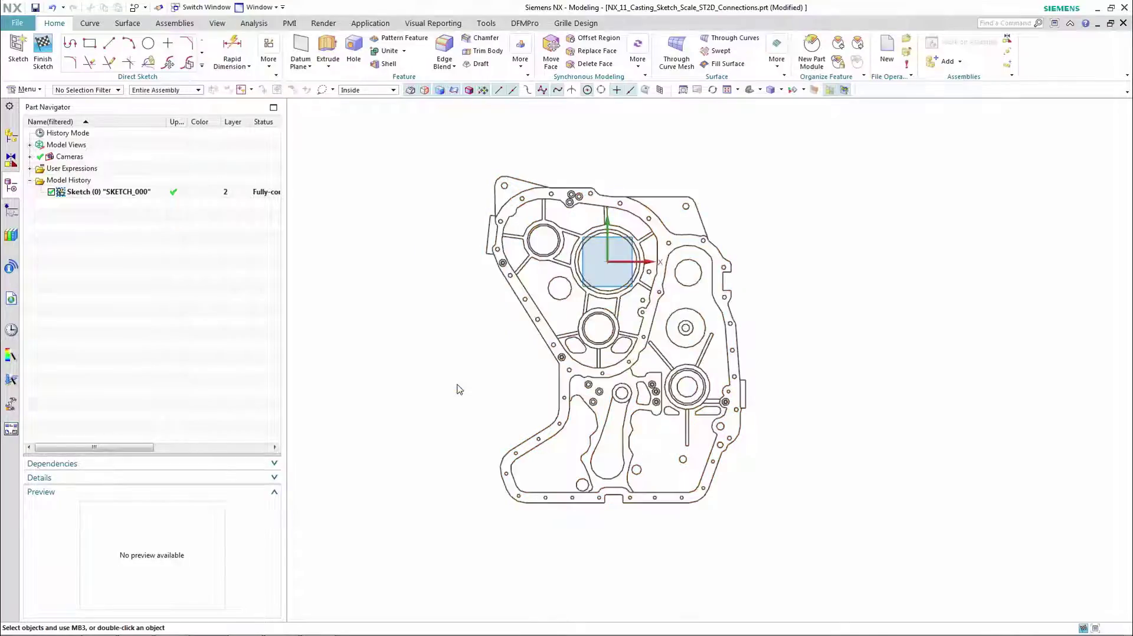
Dimension the inner circle of the casting's large upper ring with a diameter of 250 mm, rescaling the whole sketch.
{"action": "middle_click_drag", "start_coordinate": [442, 366], "coordinate": [499, 423], "text": "shift"}
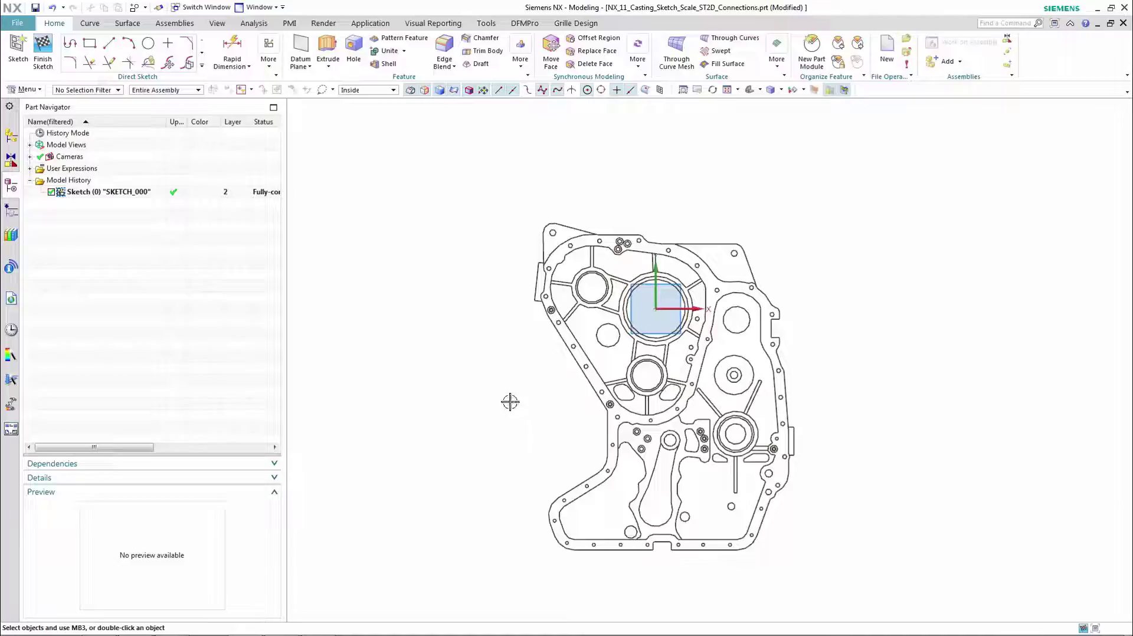
{"action": "key", "text": "d"}
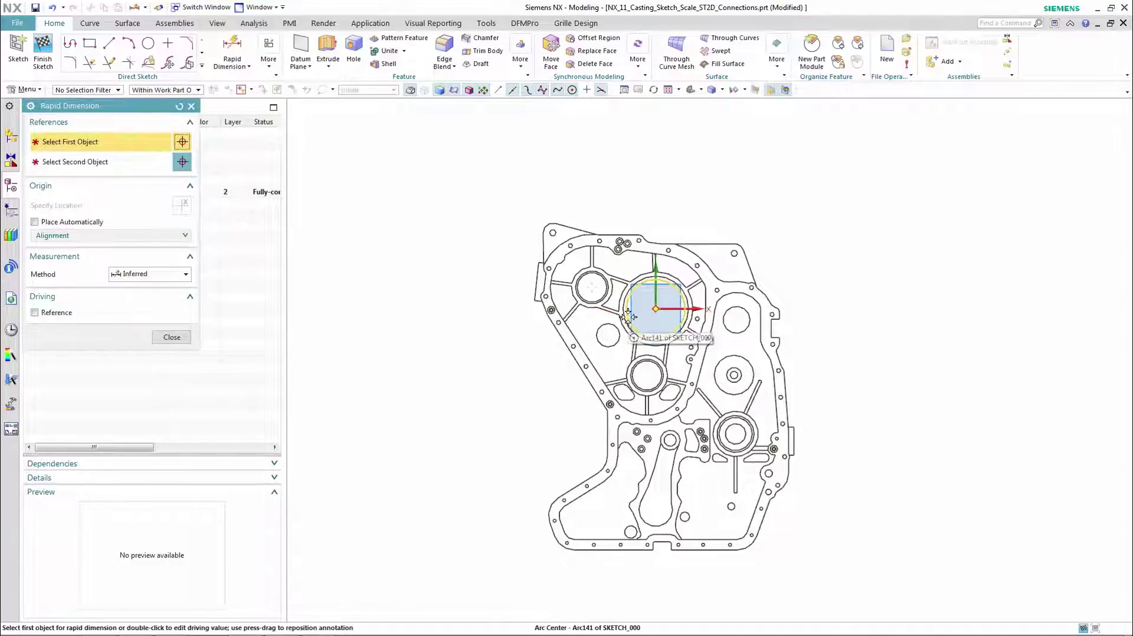
{"action": "left_click", "coordinate": [629, 317]}
{"action": "left_click", "coordinate": [447, 313]}
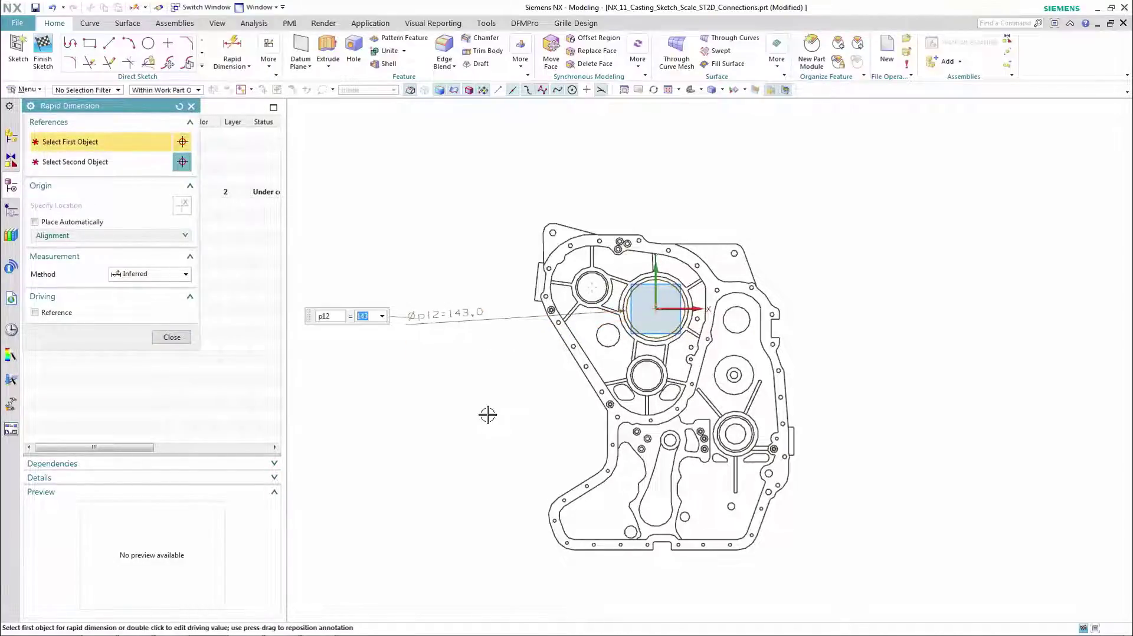
{"action": "type", "text": "250"}
{"action": "key", "text": "Return"}
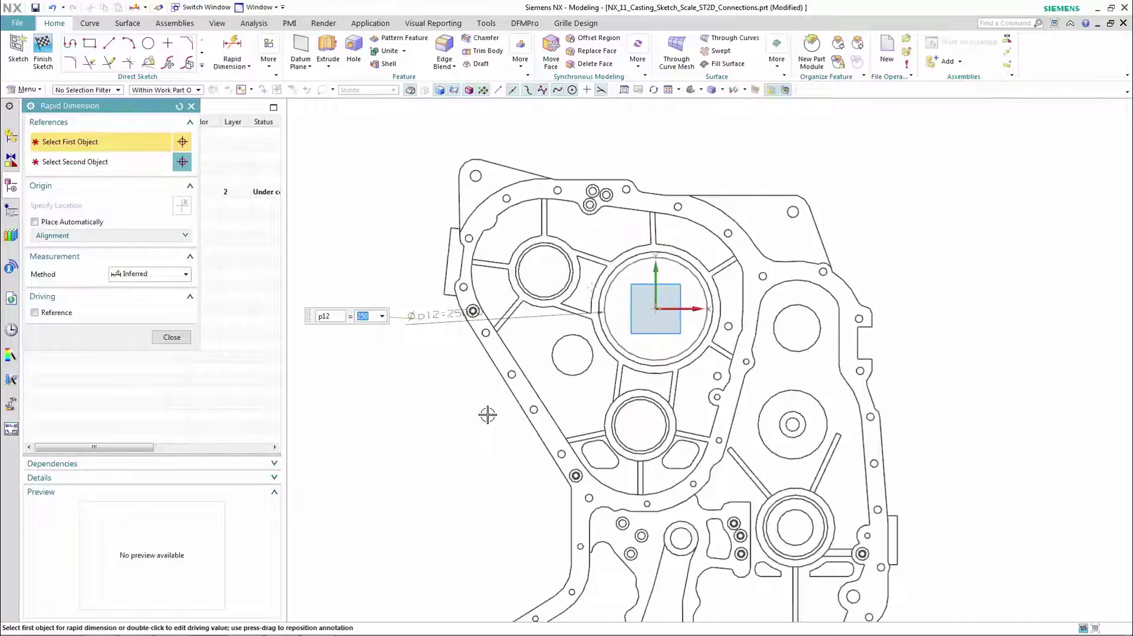
{"action": "key", "text": "Escape"}
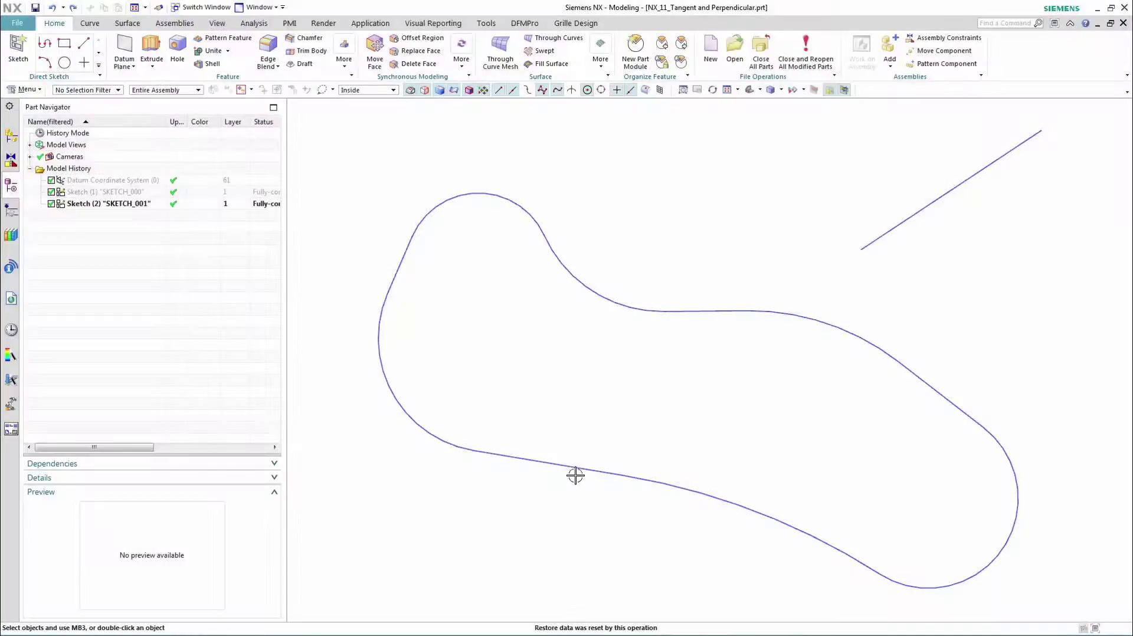
Edit the closed rounded outline's sketch in the Tangent and Perpendicular part and draw a 50 mm diameter circle centred on the separate line's lower end.
{"action": "double_click", "coordinate": [580, 466]}
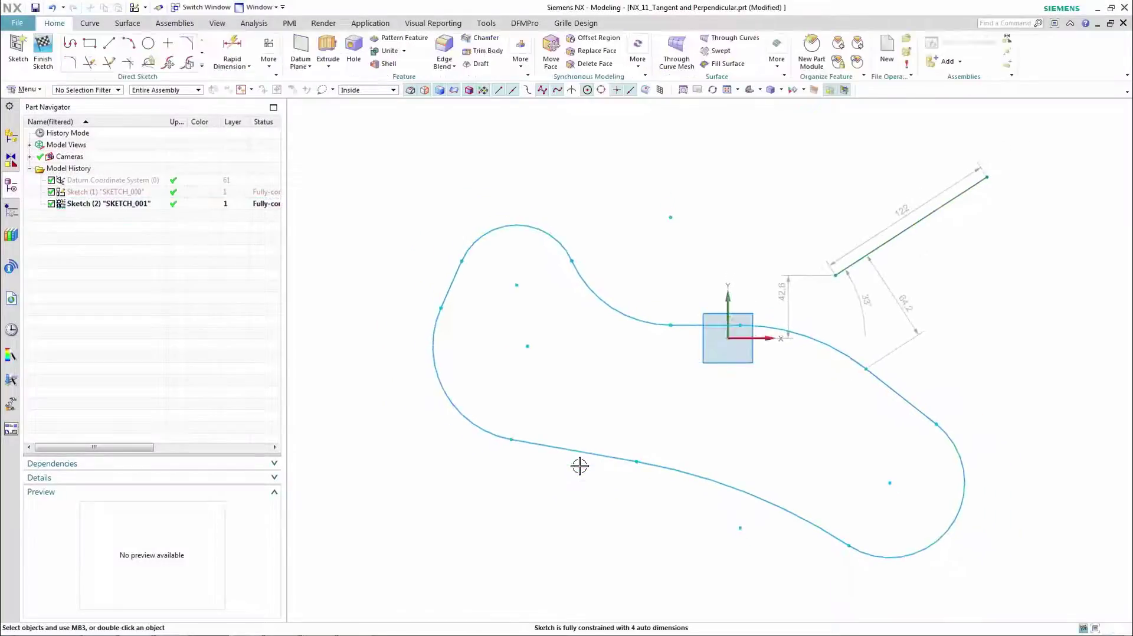
{"action": "left_click", "coordinate": [148, 43]}
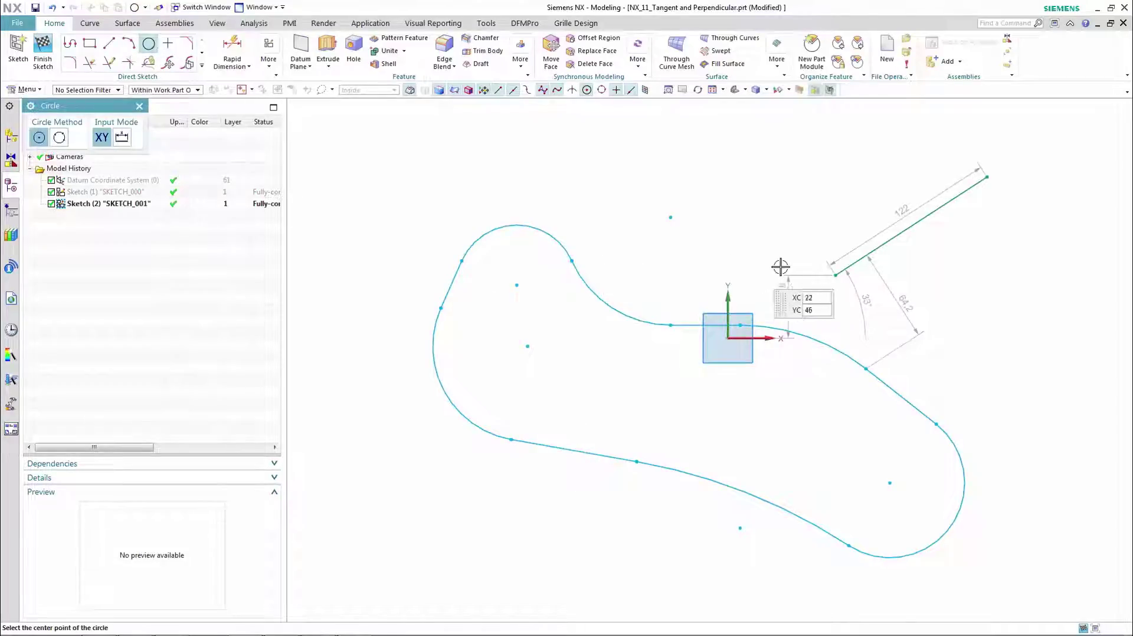
{"action": "left_click", "coordinate": [838, 274]}
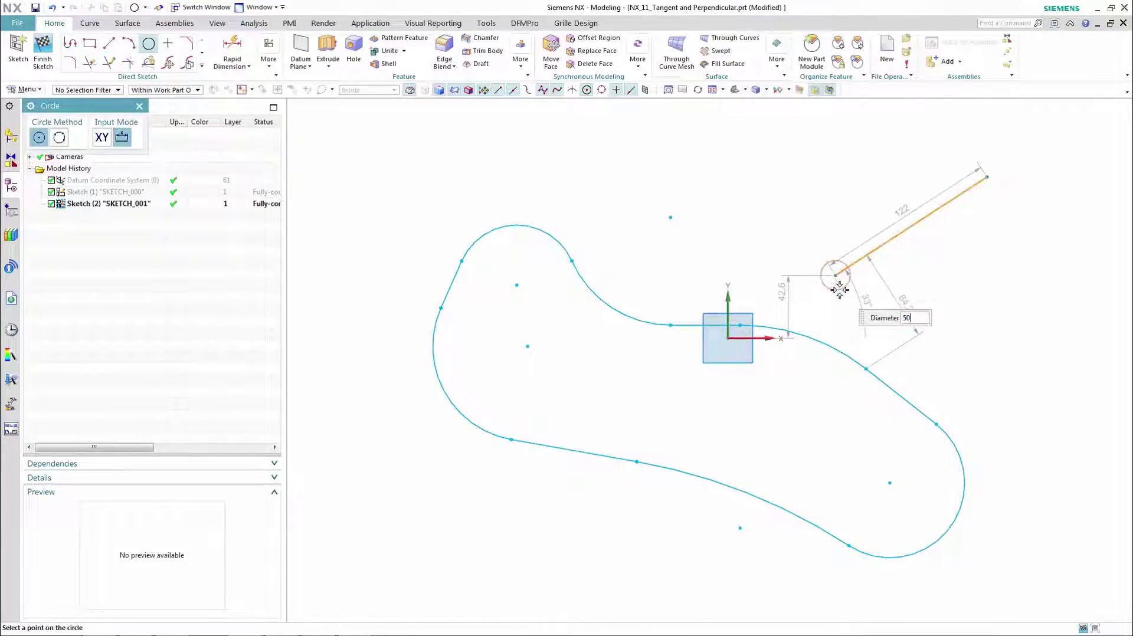
{"action": "scroll", "coordinate": [944, 313], "scroll_direction": "down", "scroll_amount": 1}
{"action": "key", "text": "Escape"}
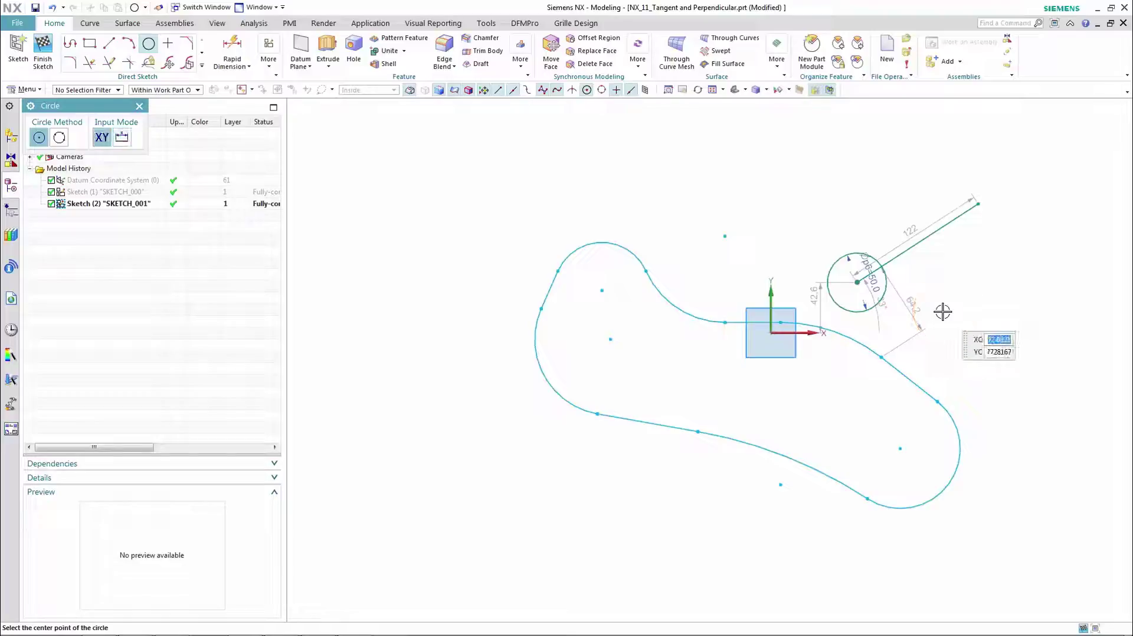
{"action": "scroll", "coordinate": [928, 346], "scroll_direction": "up", "scroll_amount": 1}
{"action": "key", "text": "Escape"}
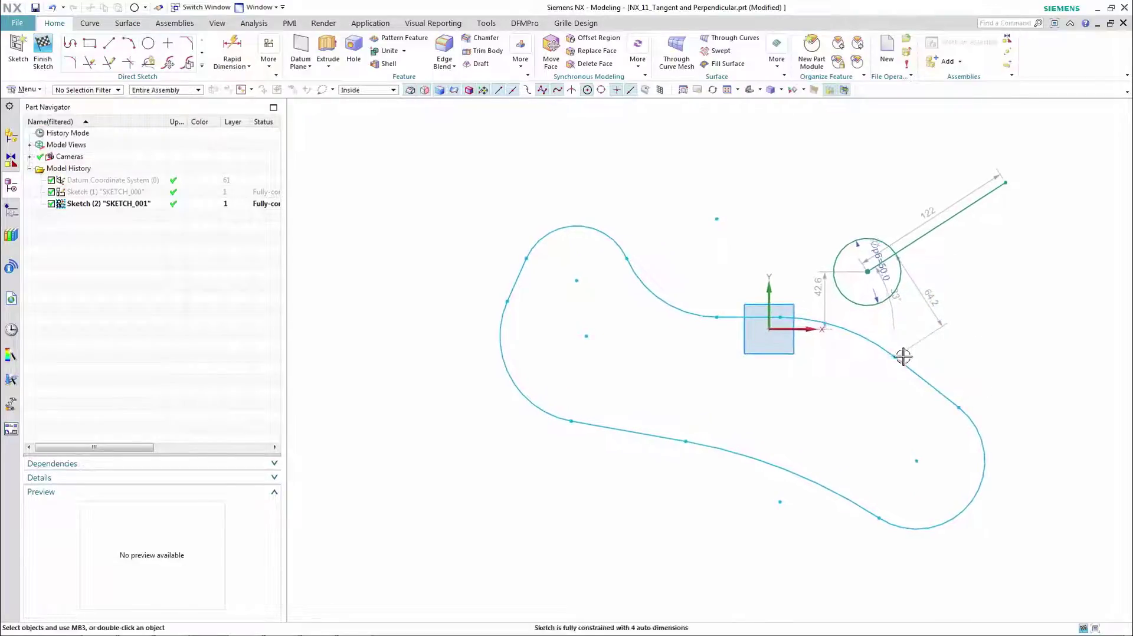
Make the circle tangent to the closed outline's curve string, starting at its upper-right arc.
{"action": "left_click", "coordinate": [867, 311]}
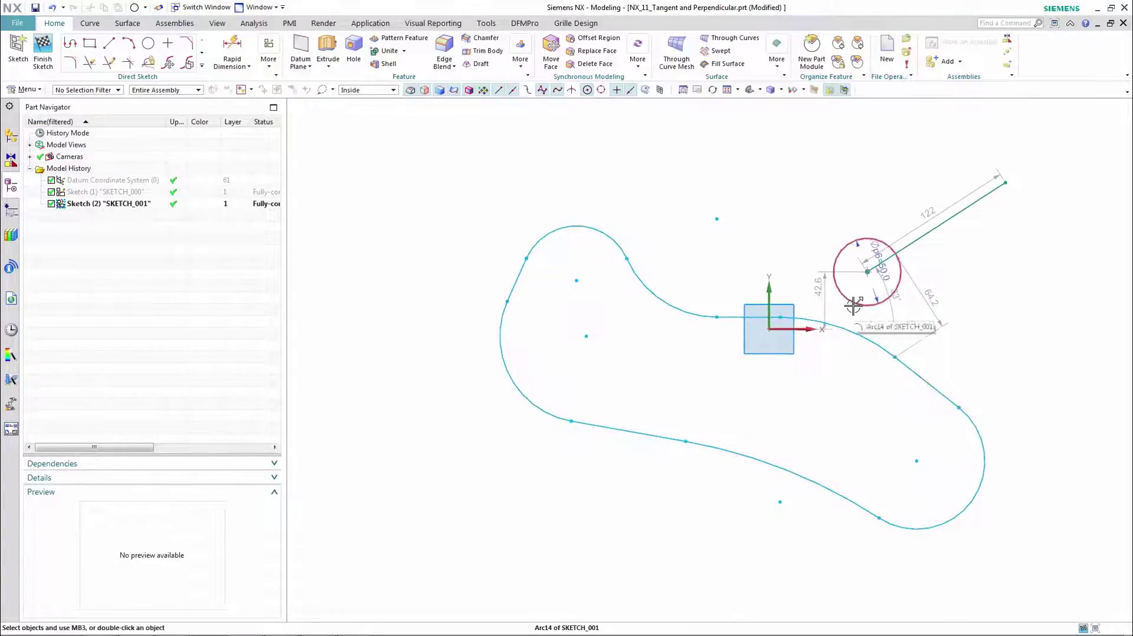
{"action": "left_click", "coordinate": [871, 334]}
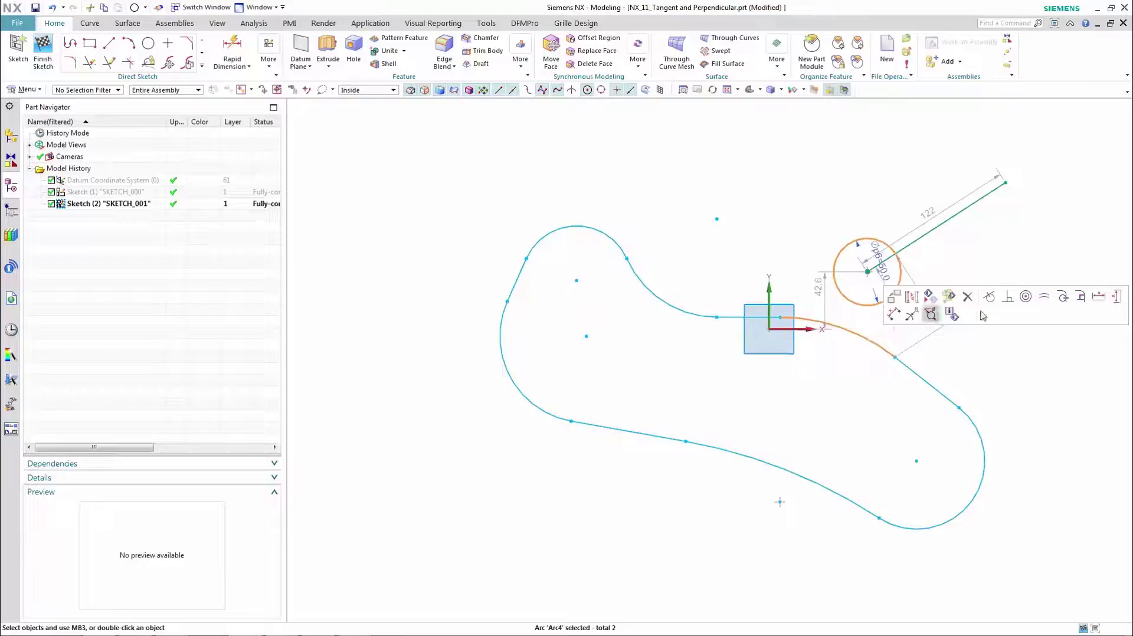
{"action": "left_click", "coordinate": [1071, 298]}
Make the straight line perpendicular to the closed outline's curve string at the same upper-right arc.
{"action": "left_click", "coordinate": [923, 259]}
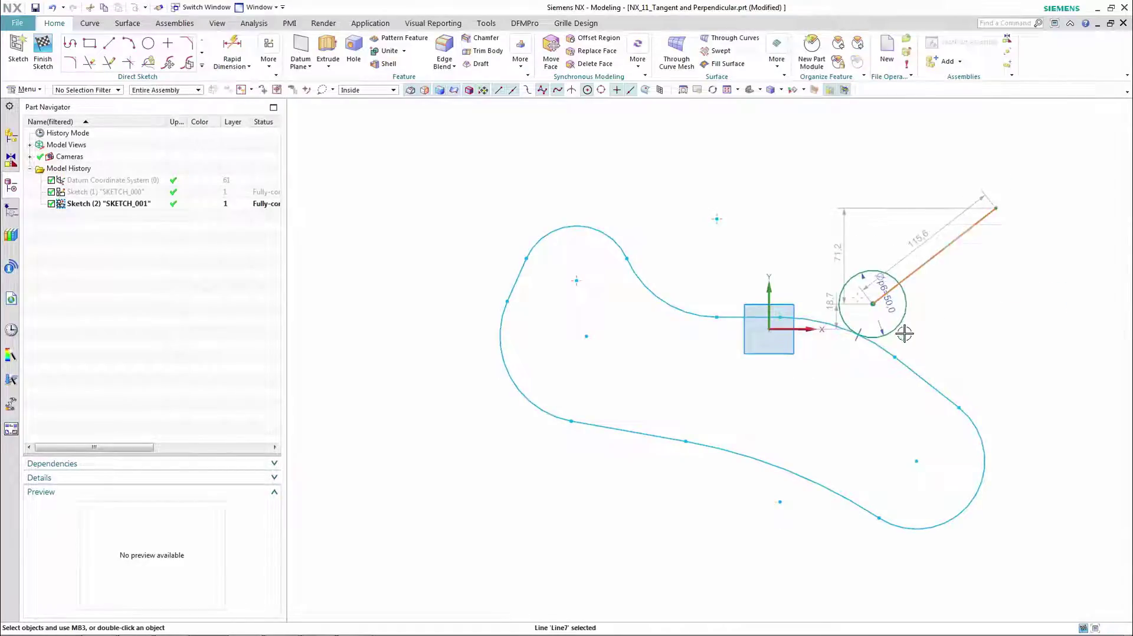
{"action": "left_click", "coordinate": [872, 340]}
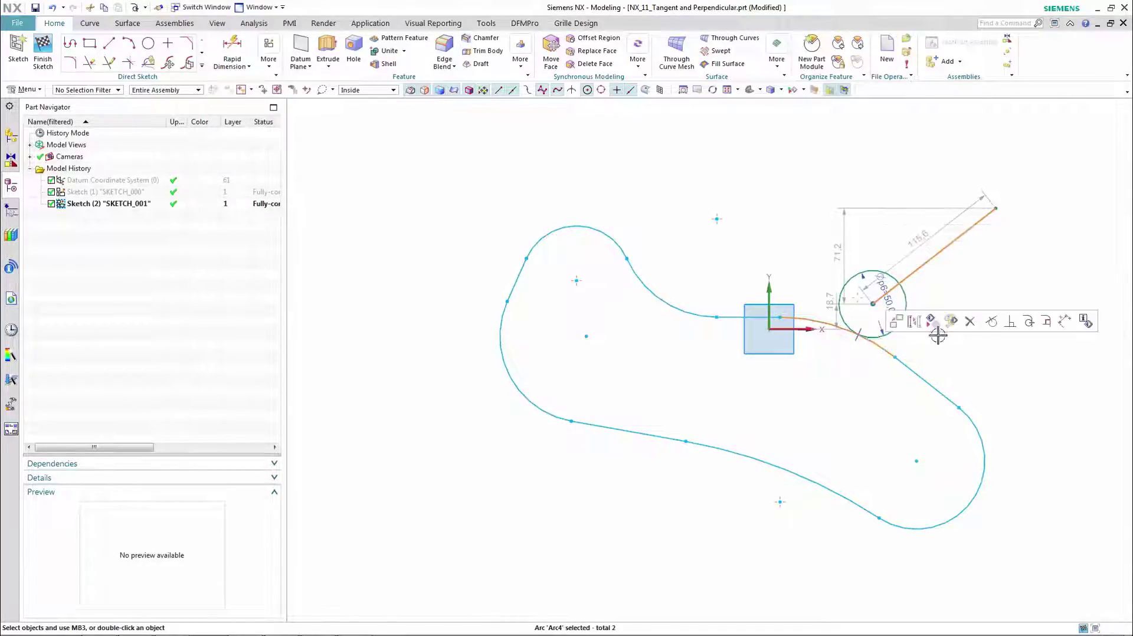
{"action": "left_click", "coordinate": [1047, 322]}
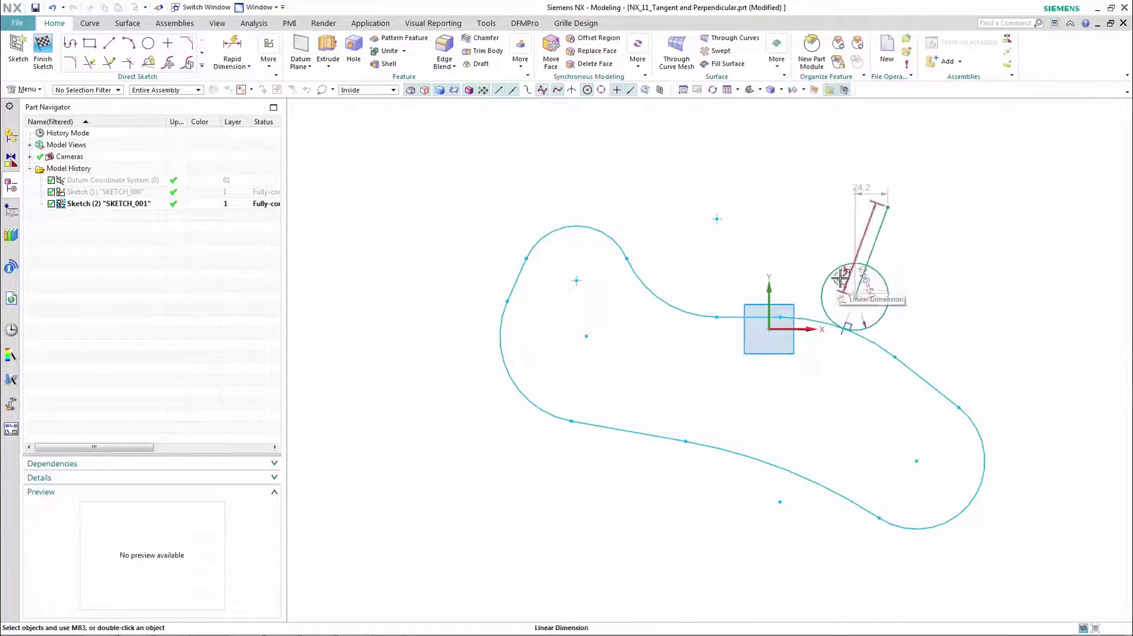
Set the length of the line from the circle's centre to 125 mm.
{"action": "double_click", "coordinate": [840, 277]}
{"action": "type", "text": "125"}
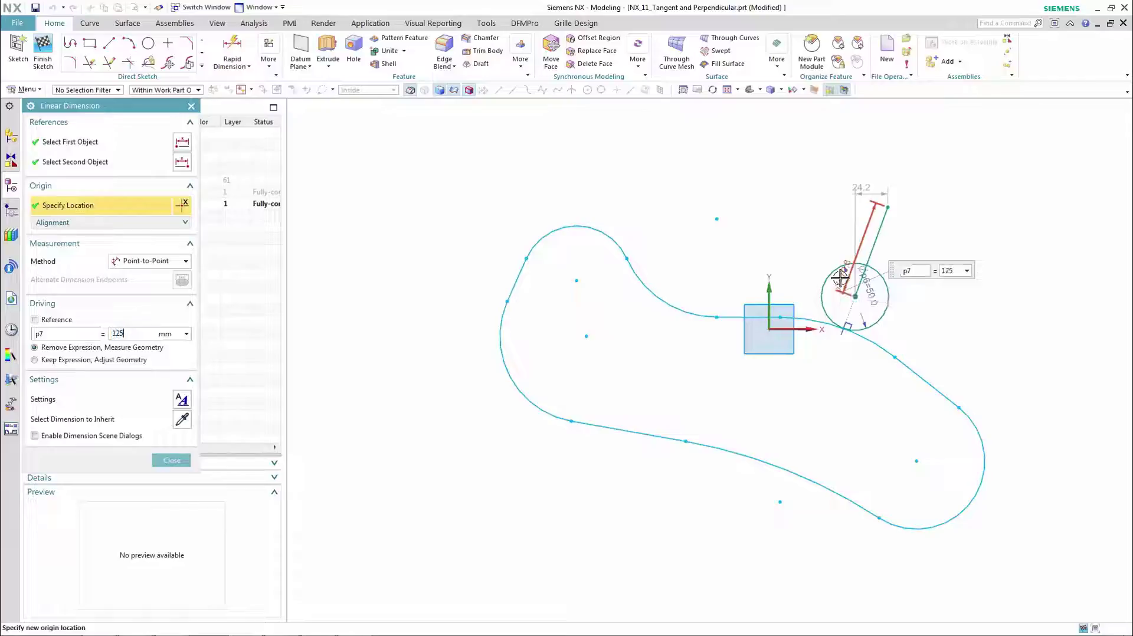
{"action": "key", "text": "Return"}
{"action": "middle_click", "coordinate": [840, 278]}
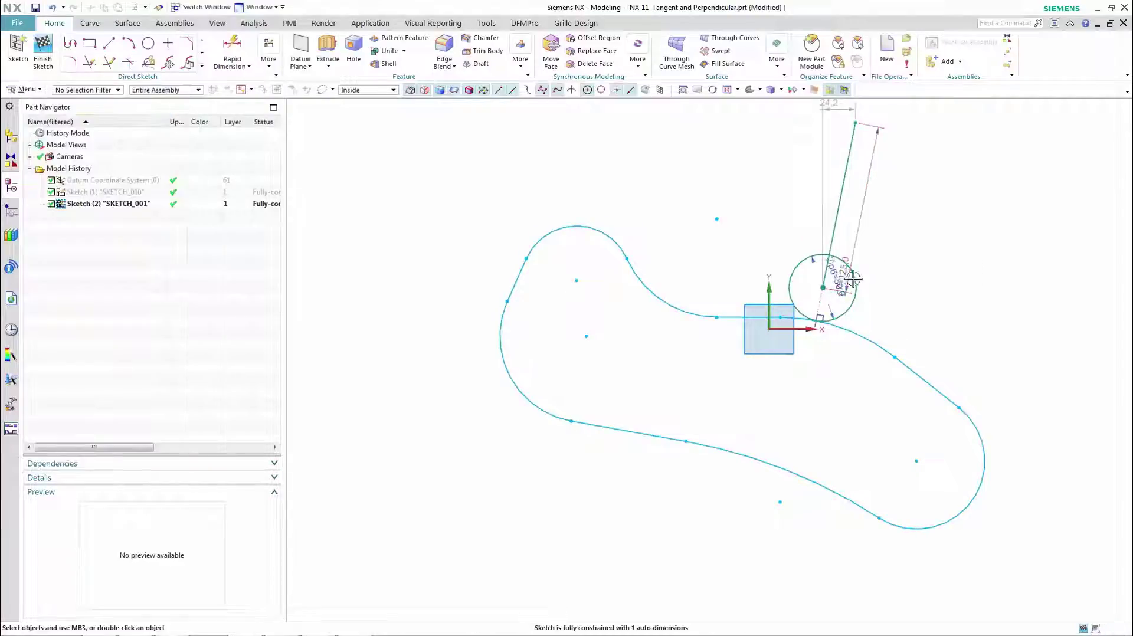
Move the circle and its attached line around the closed outline and leave them on the upper-right arc near the sketch origin.
{"action": "left_click_drag", "start_coordinate": [823, 287], "coordinate": [853, 558]}
{"action": "mouse_move", "coordinate": [978, 549]}
{"action": "left_mouse_down"}
{"action": "mouse_move", "coordinate": [1005, 411]}
{"action": "mouse_move", "coordinate": [832, 316]}
{"action": "left_mouse_up"}
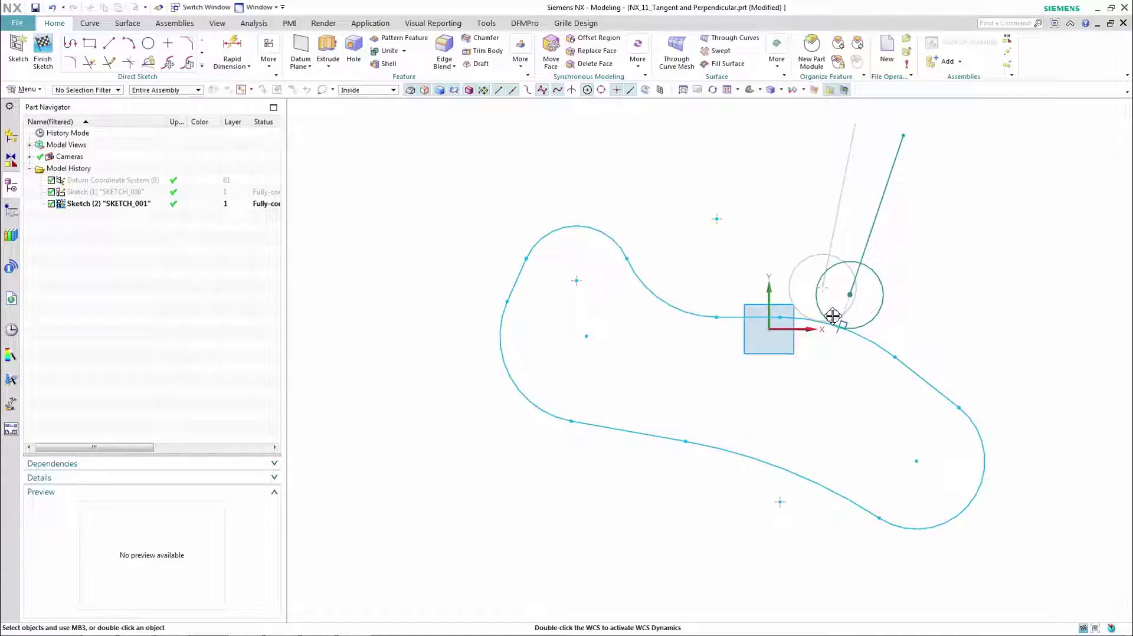
{"action": "left_click_drag", "start_coordinate": [833, 316], "coordinate": [833, 316]}
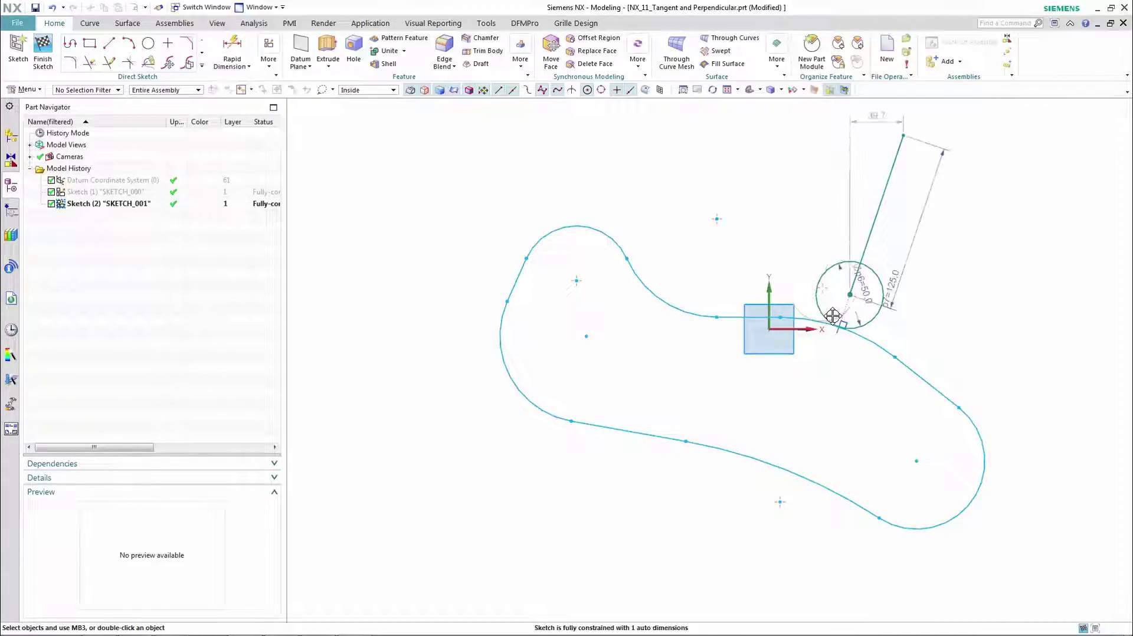